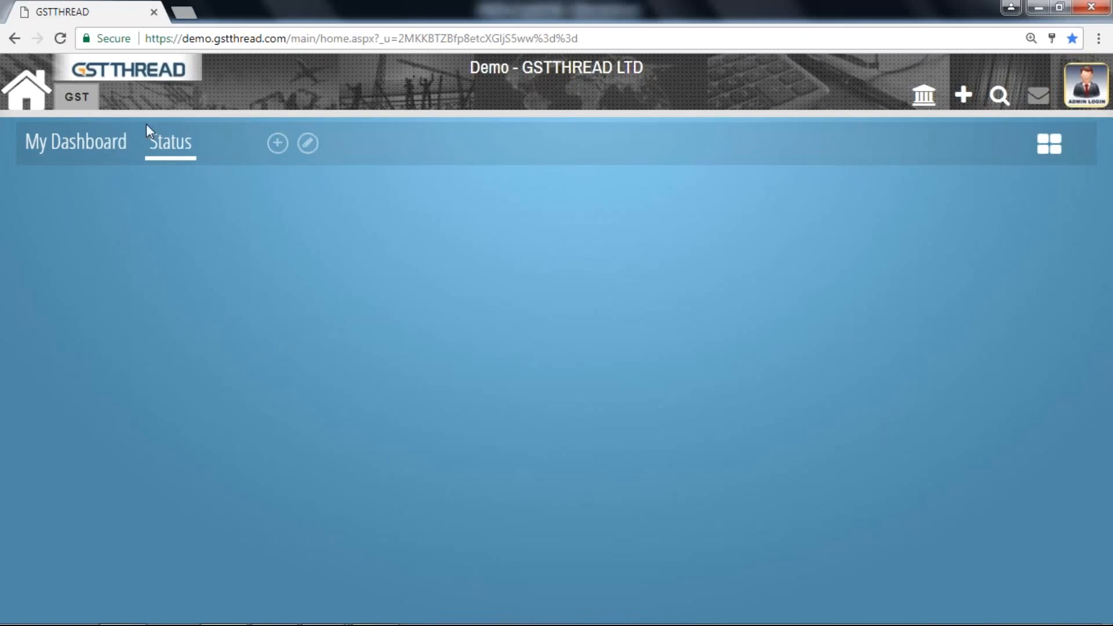
Open the Outward Supply import page from the Importing section of Transaction
mouse_move(81, 98)
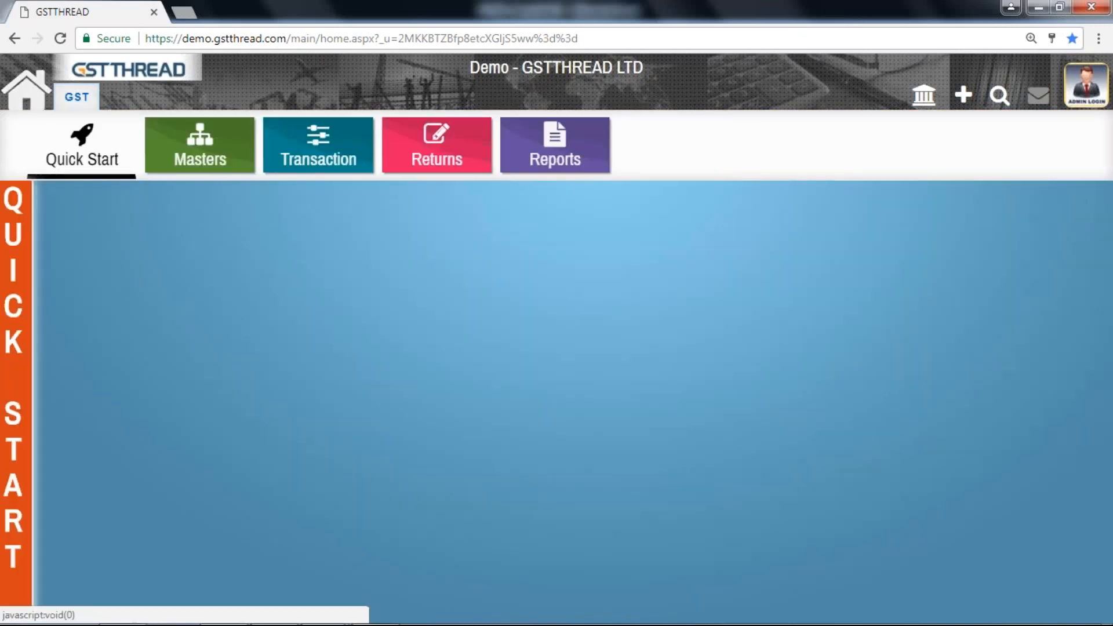
left_click(284, 162)
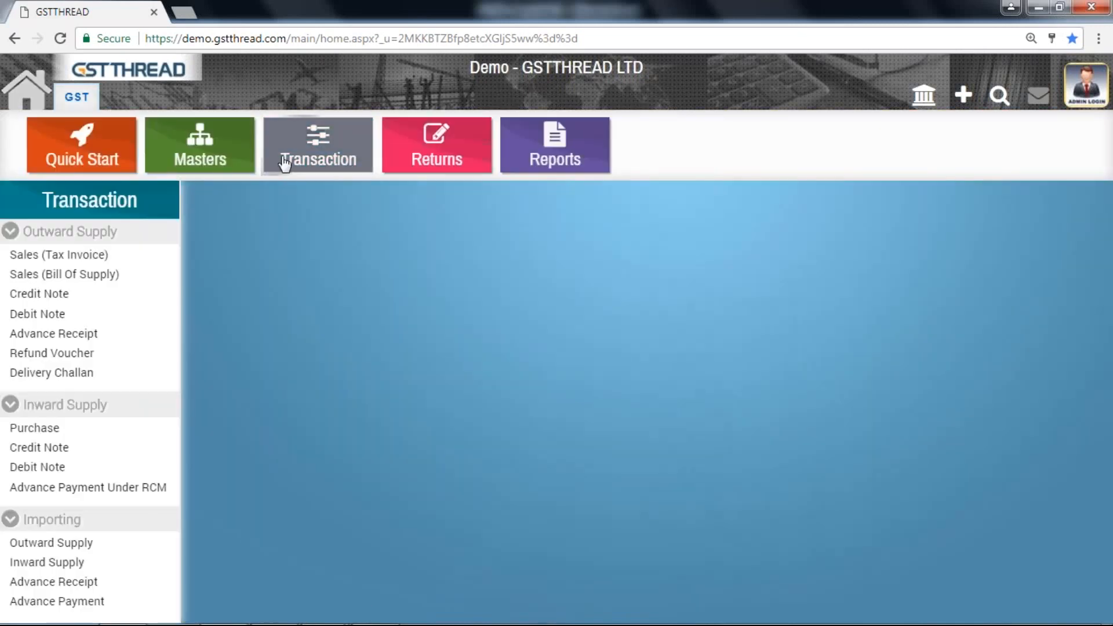
left_click(89, 258)
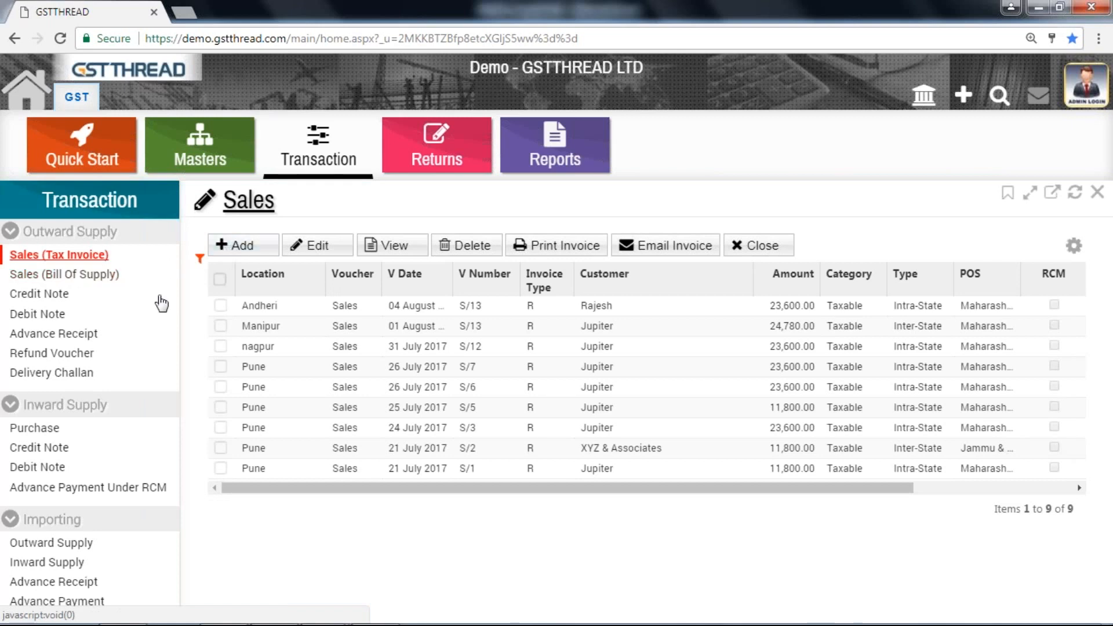
left_click(72, 547)
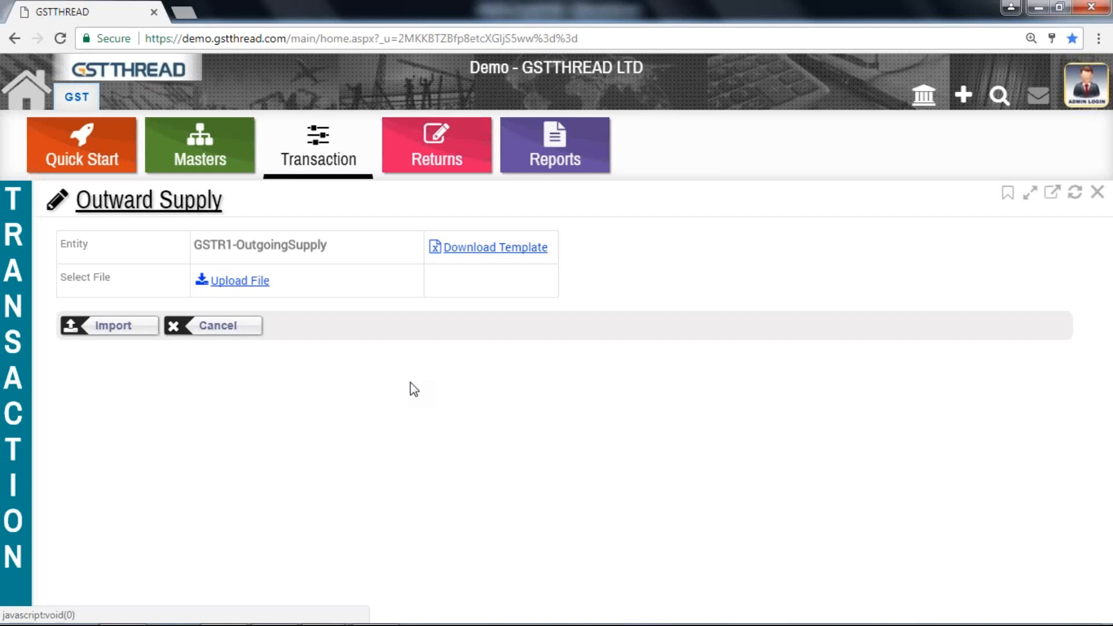
Switch to the GSTR1_Template1.0 workbook in Excel and open its Sales sheet
mouse_move(325, 620)
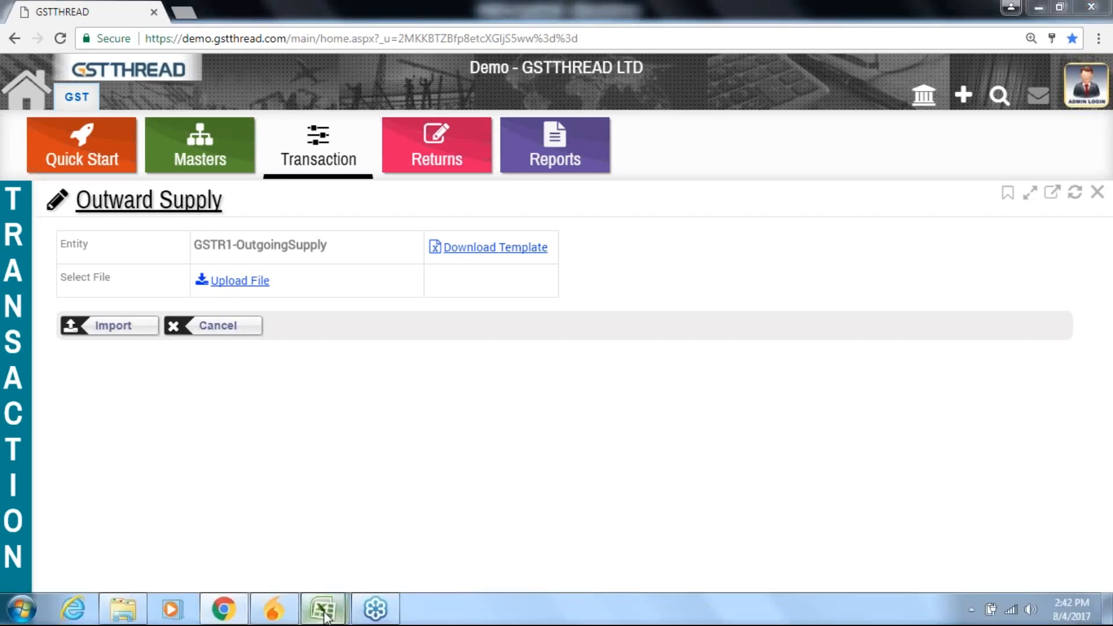
left_click(285, 551)
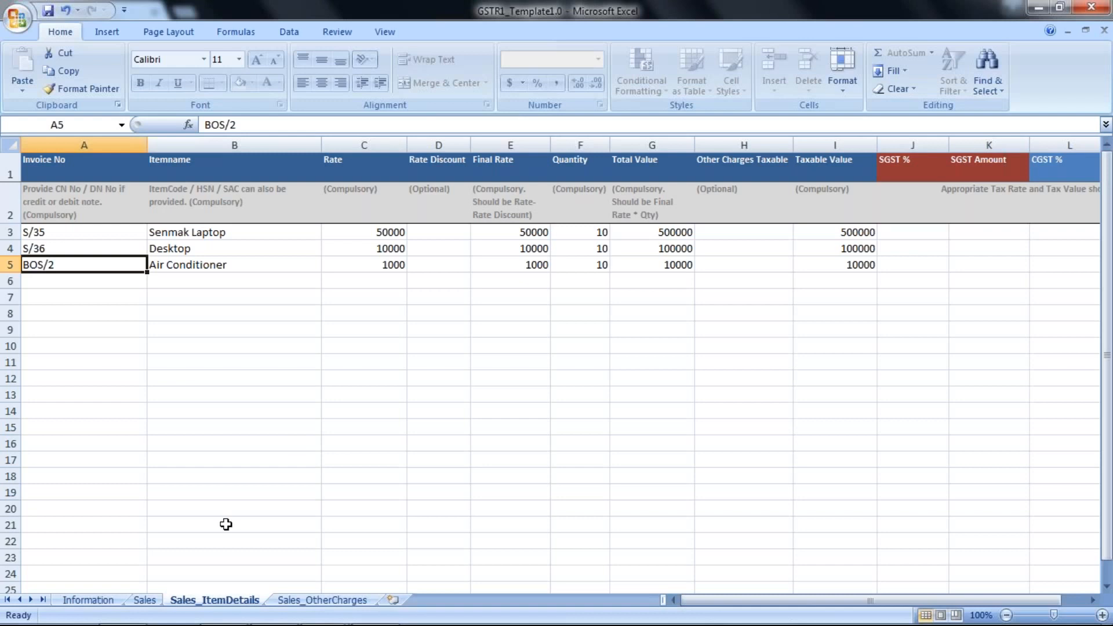
left_click(146, 601)
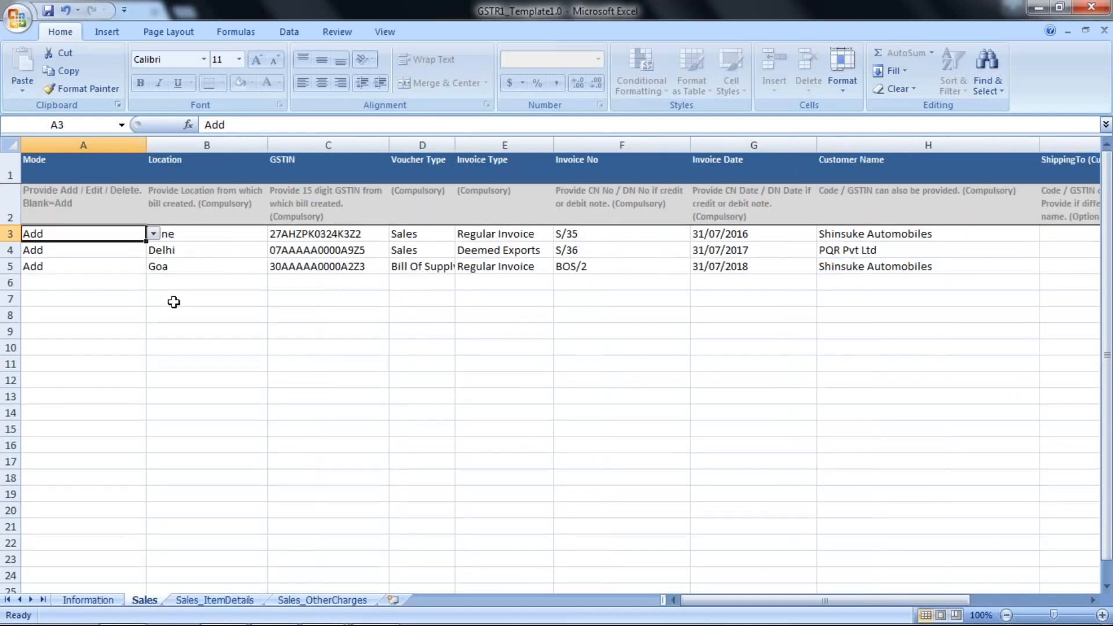
Review each column of the Sales sheet along the first invoice row, from Mode through Reference Number If Any
key("Right")
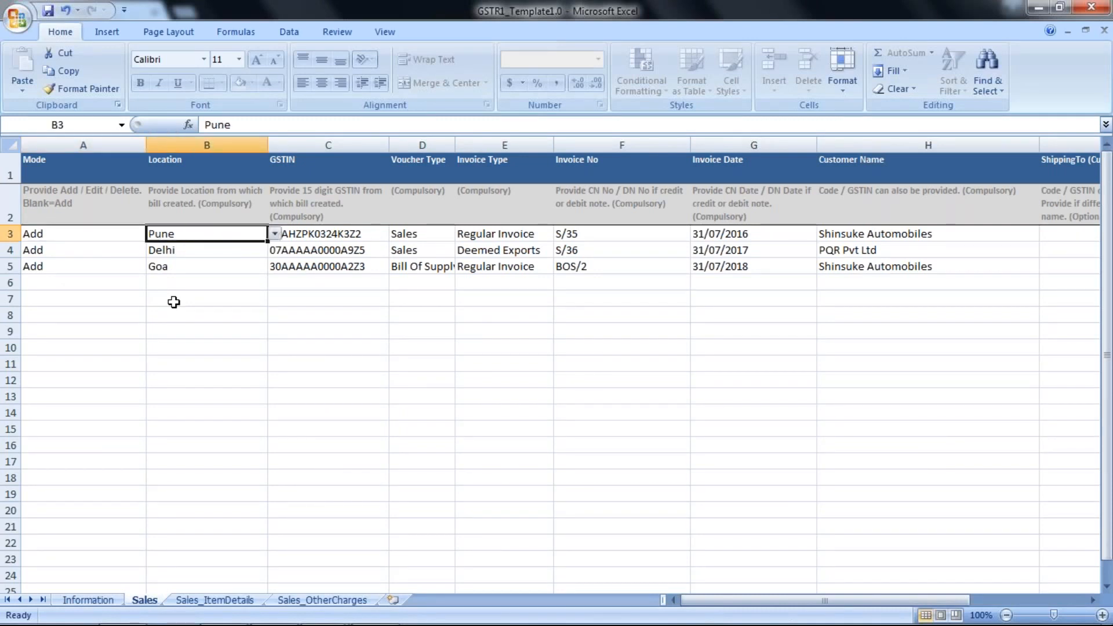
key("Right")
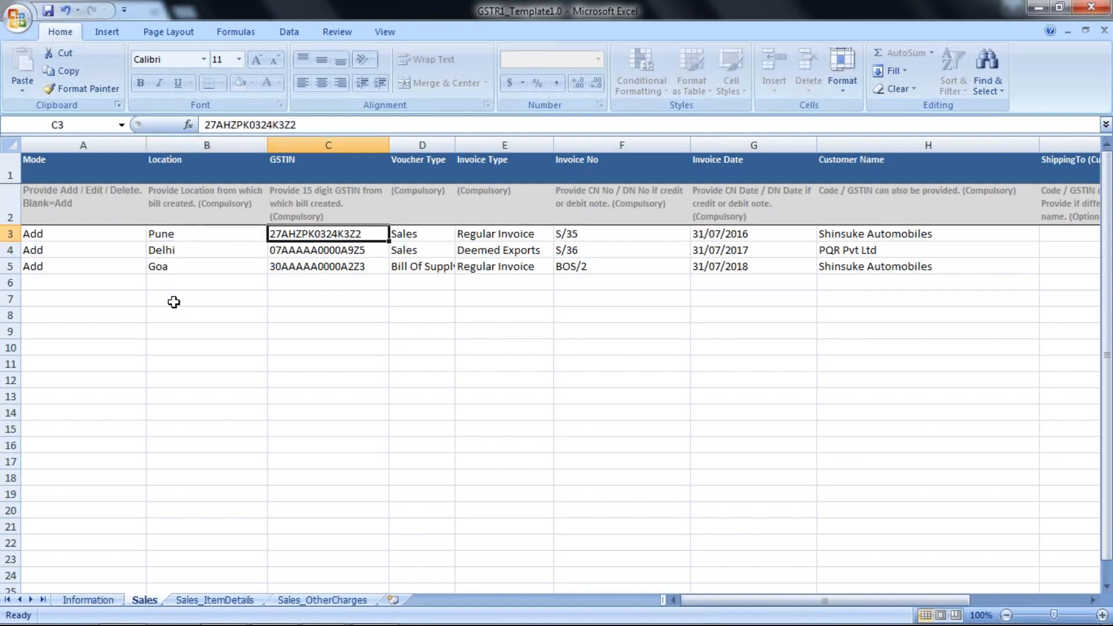
key("Right")
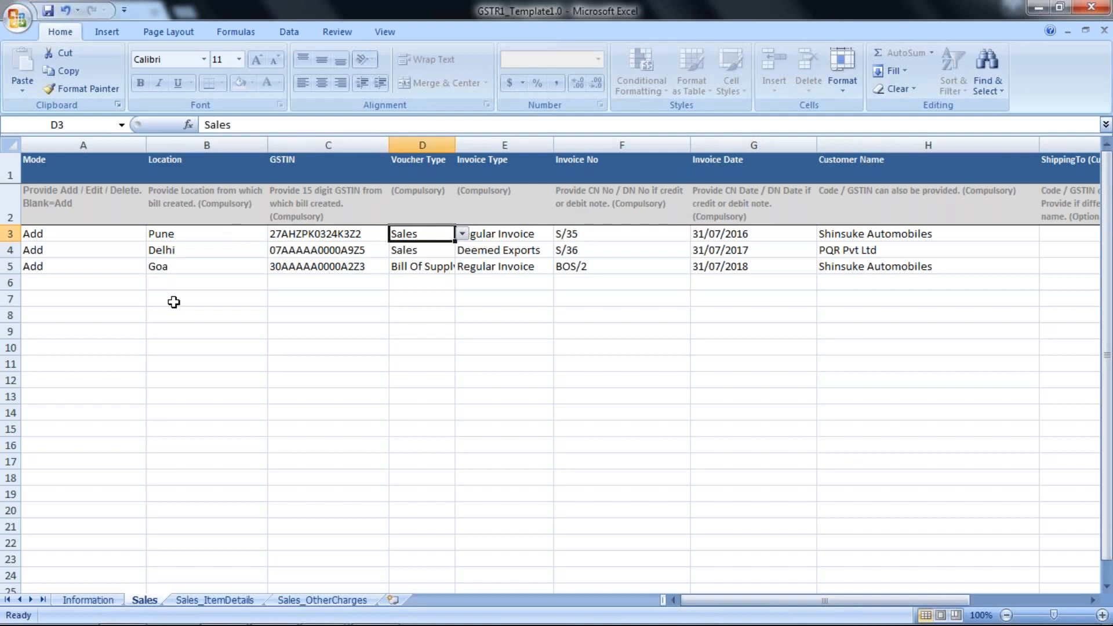
key("Right")
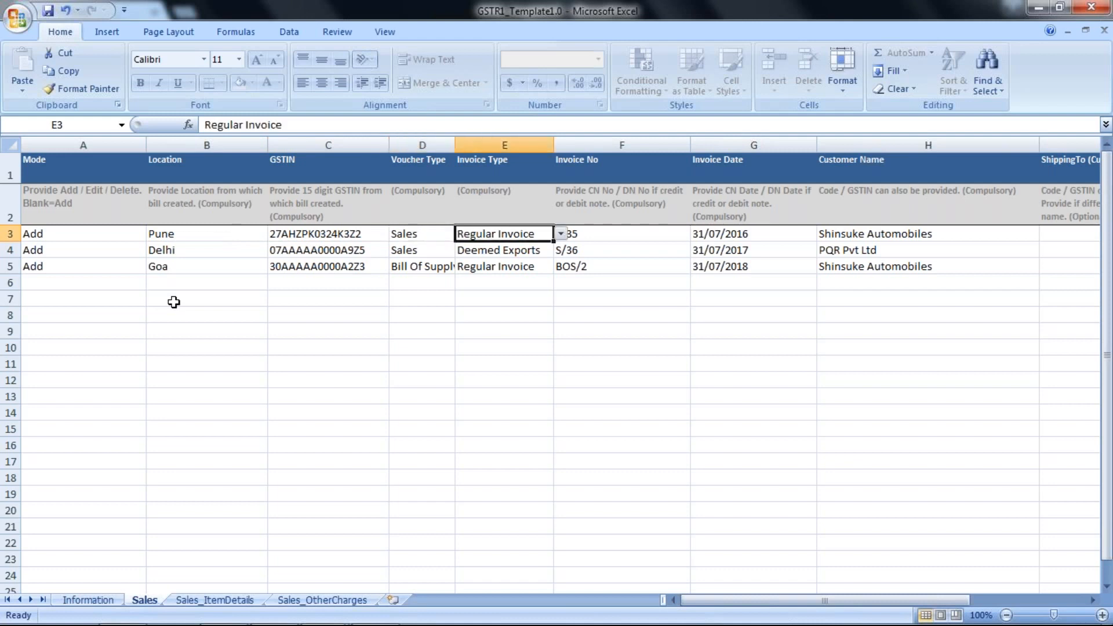
key("Right")
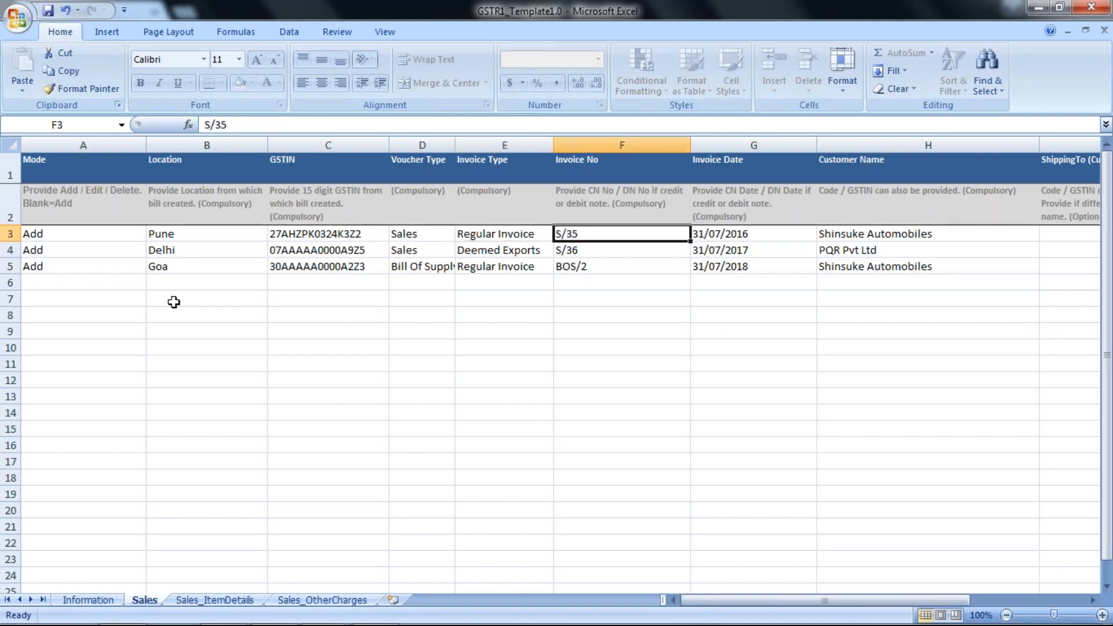
key("Right")
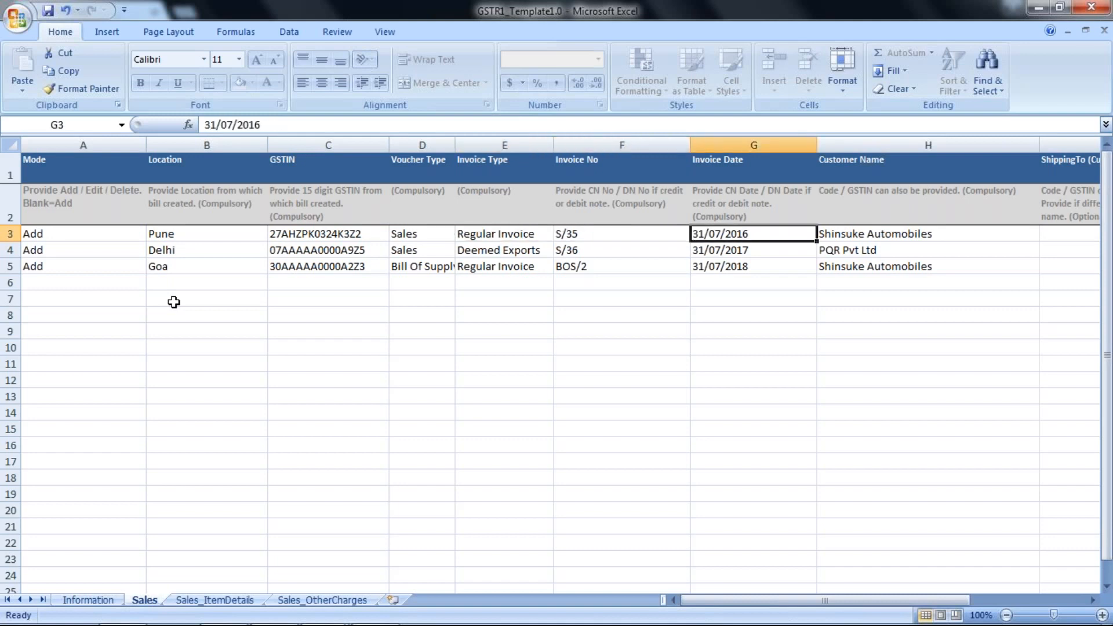
key("Right")
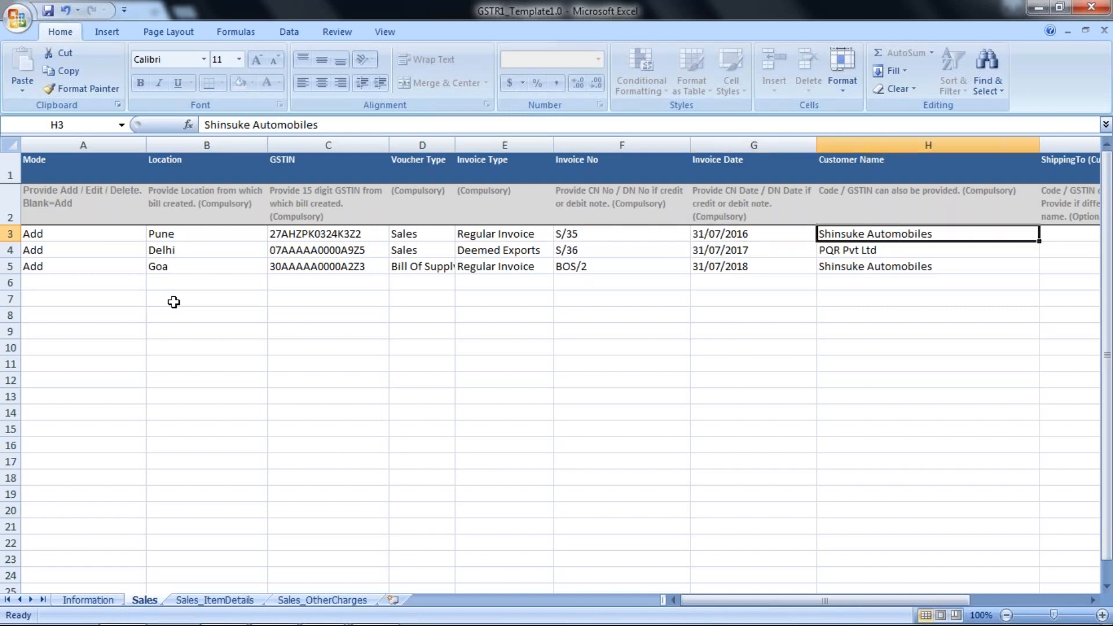
key("Right")
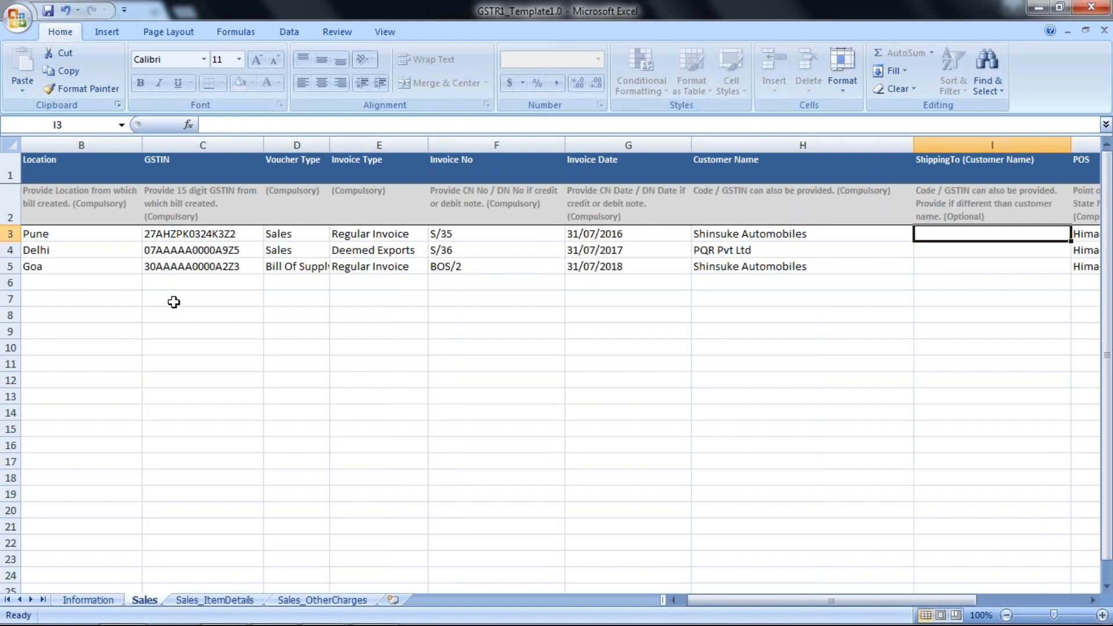
key("Right")
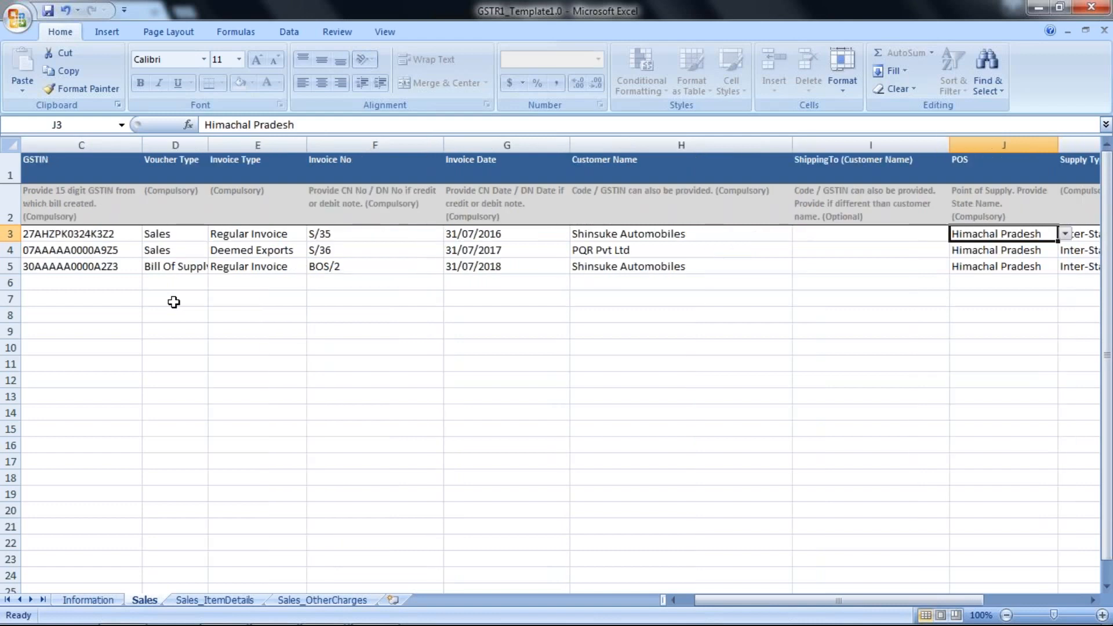
key("Right")
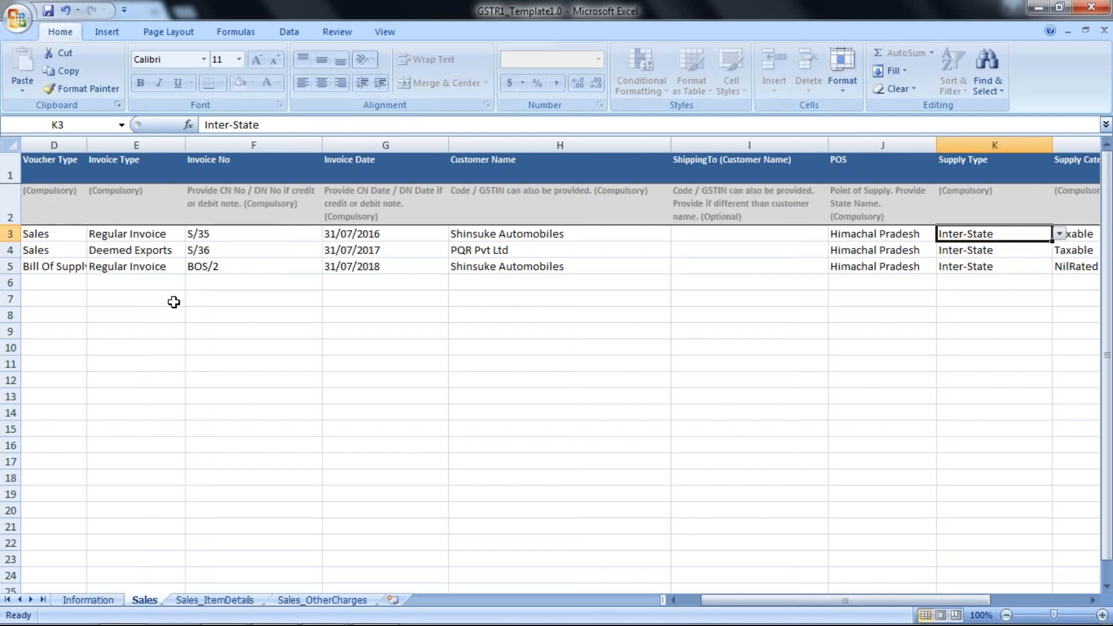
key("Right")
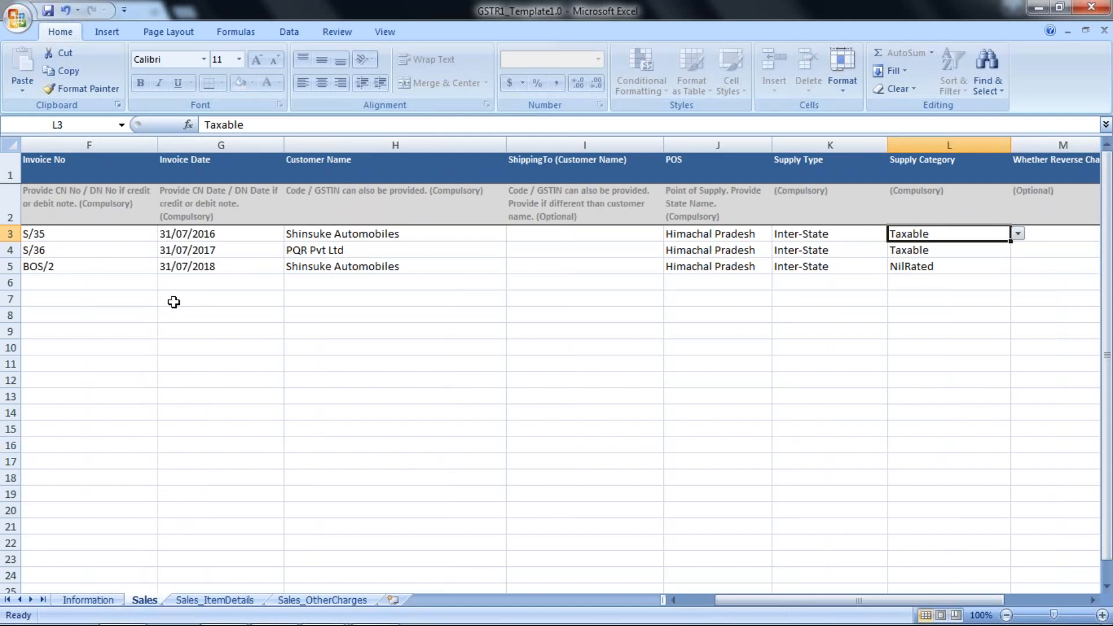
key("Left")
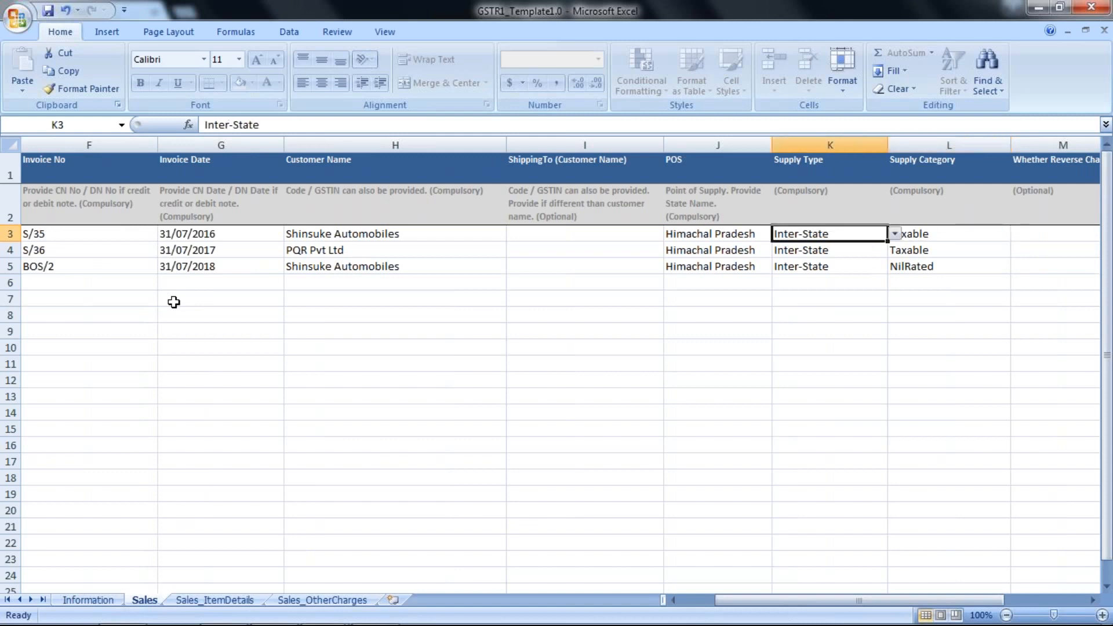
key("Right")
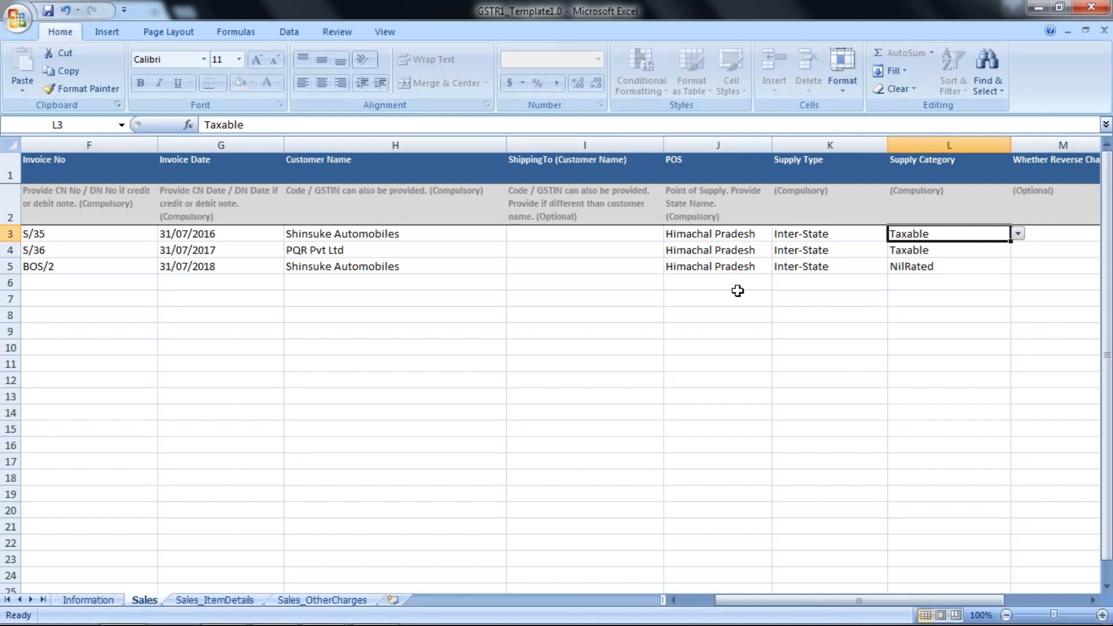
key("Right")
key("Right")
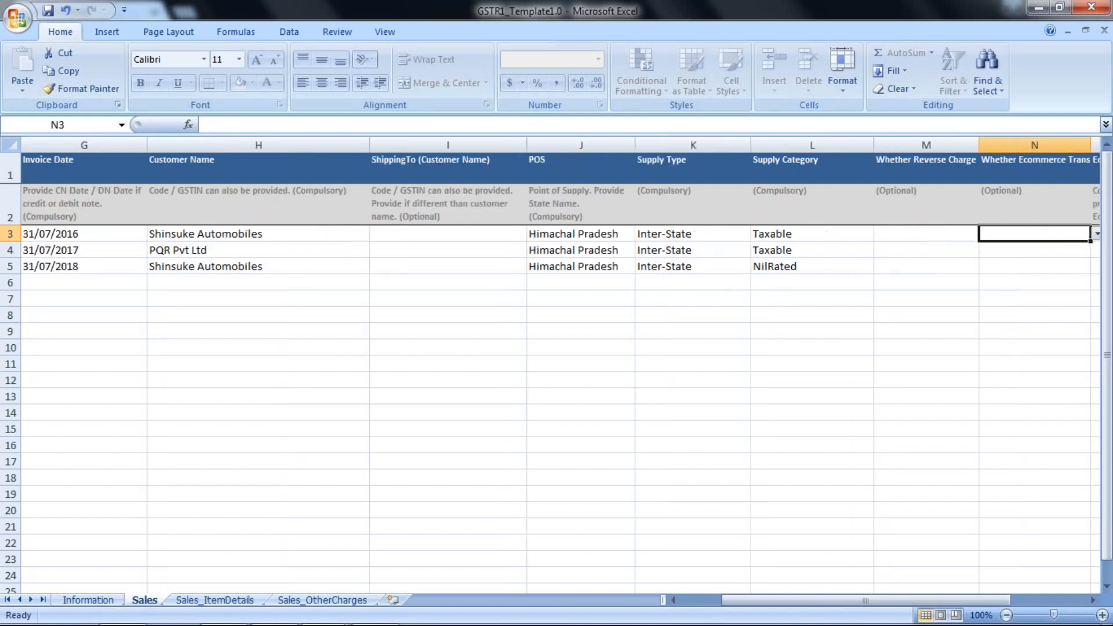
key("Right")
key("Right")
key("Right")
key("Left")
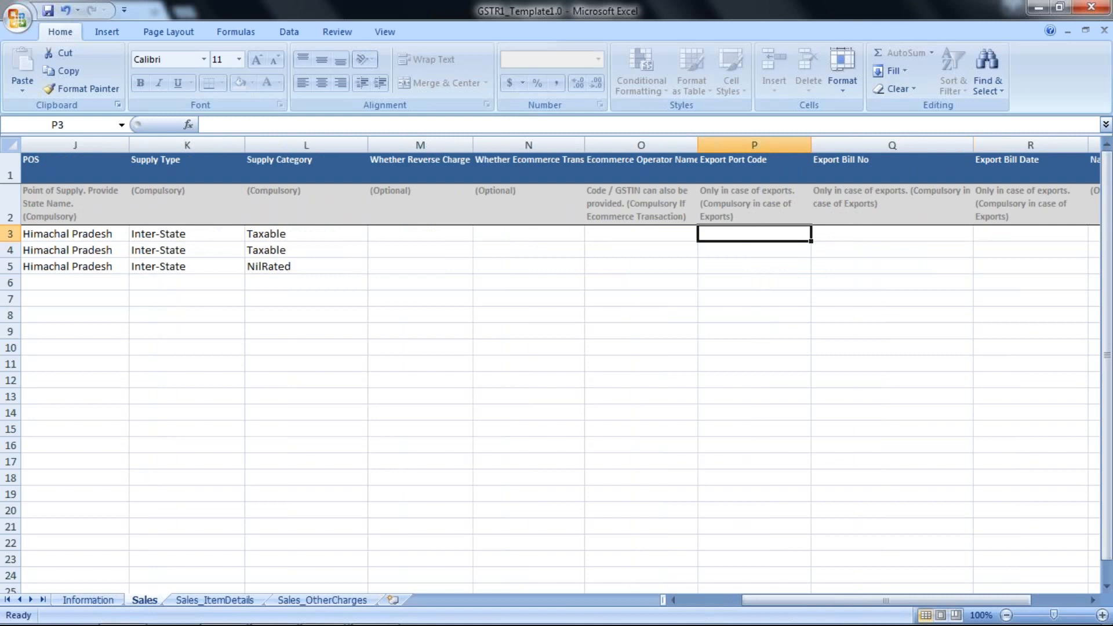
key("Left")
key("Left")
key("Left")
key("Right")
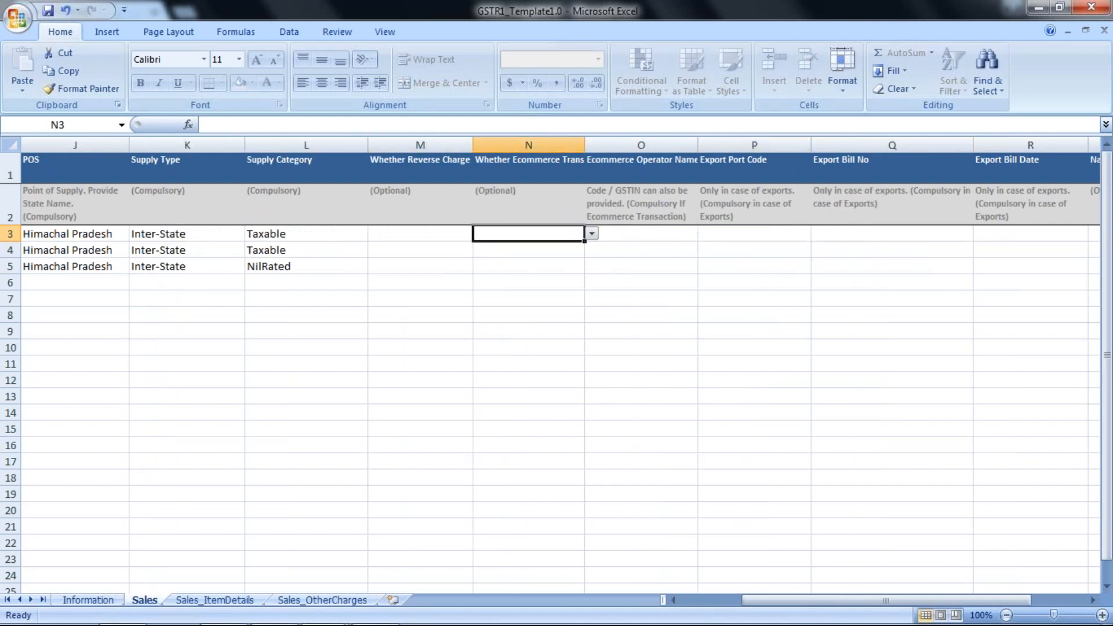
key("Right")
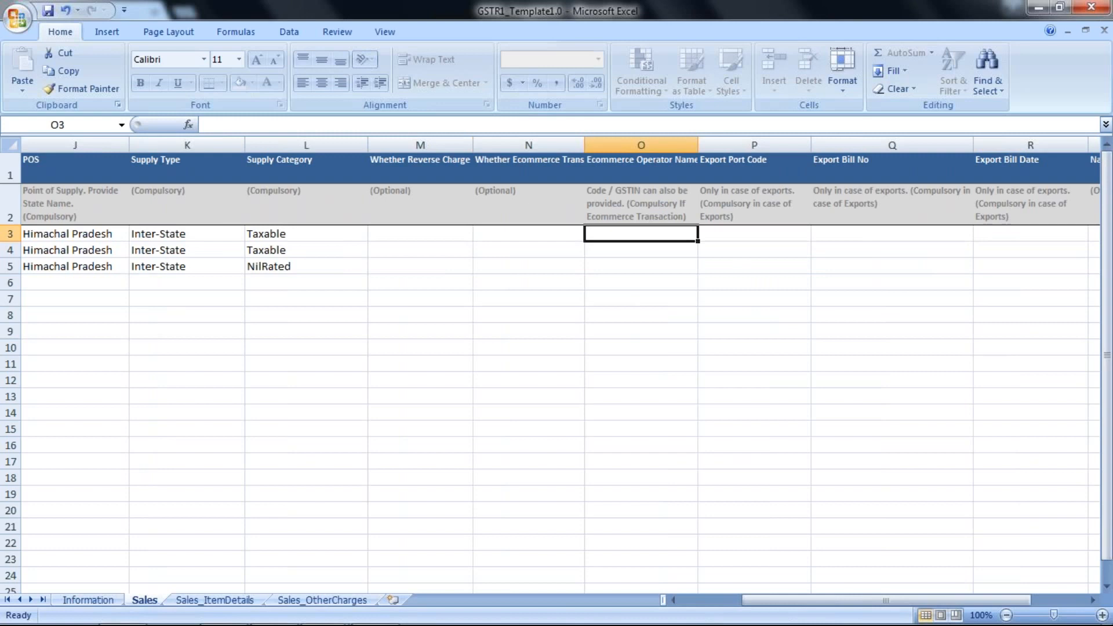
key("Right")
key("Right")
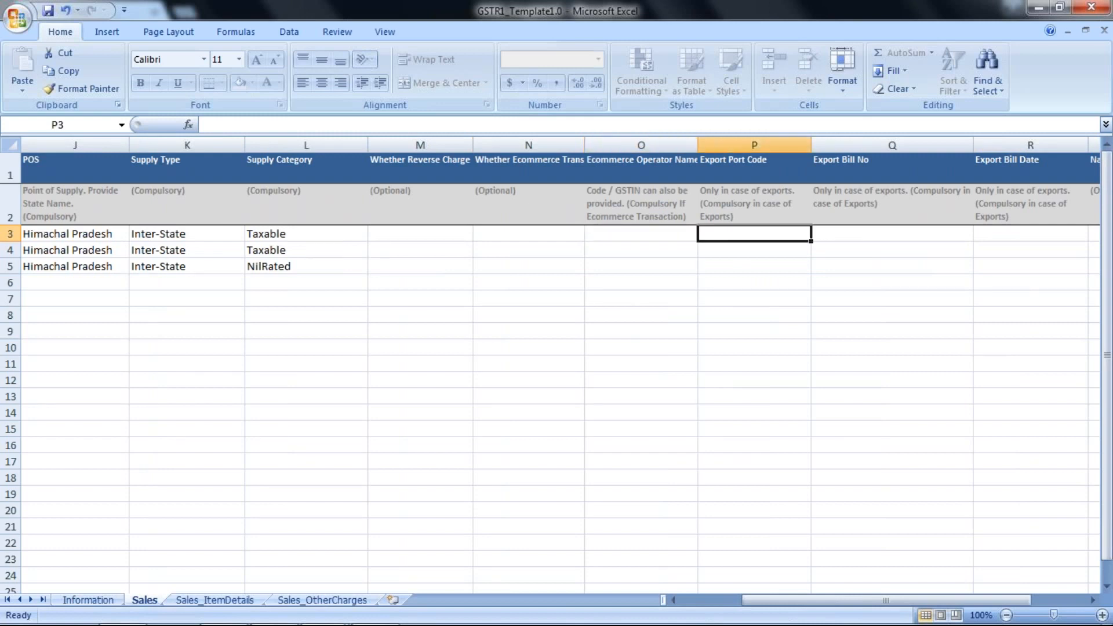
key("Right")
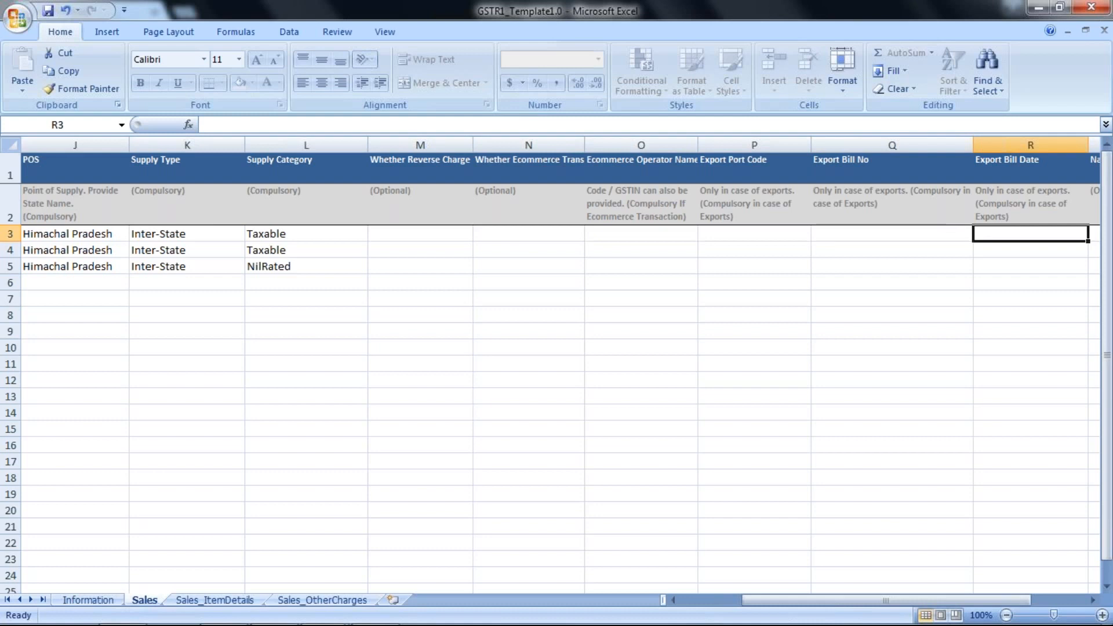
key("Right")
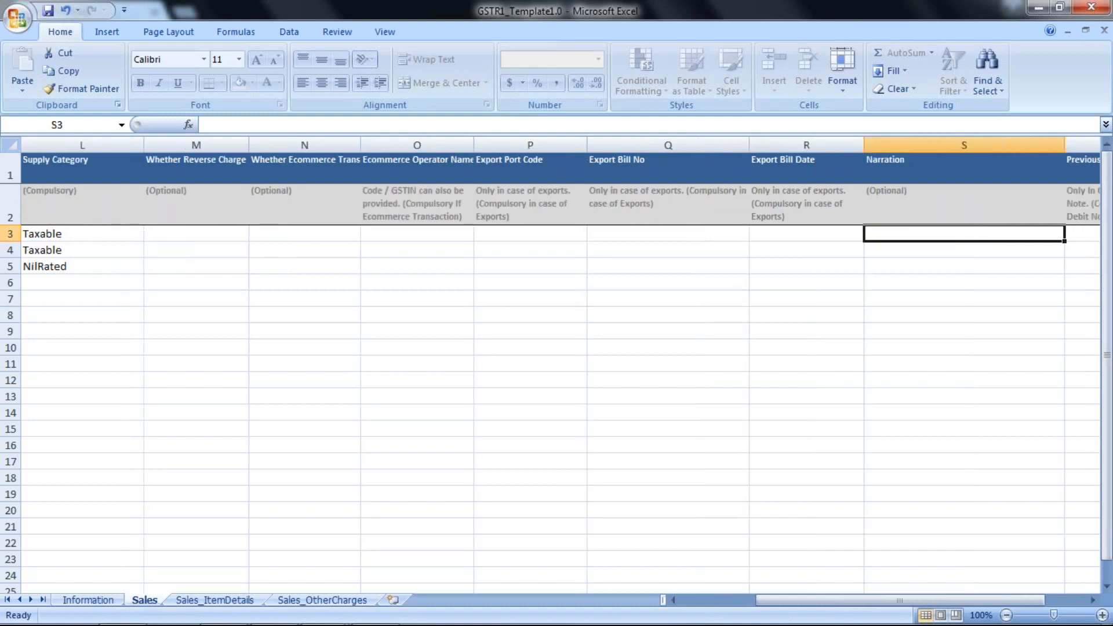
key("Right")
key("Right")
key("Right")
key("Right")
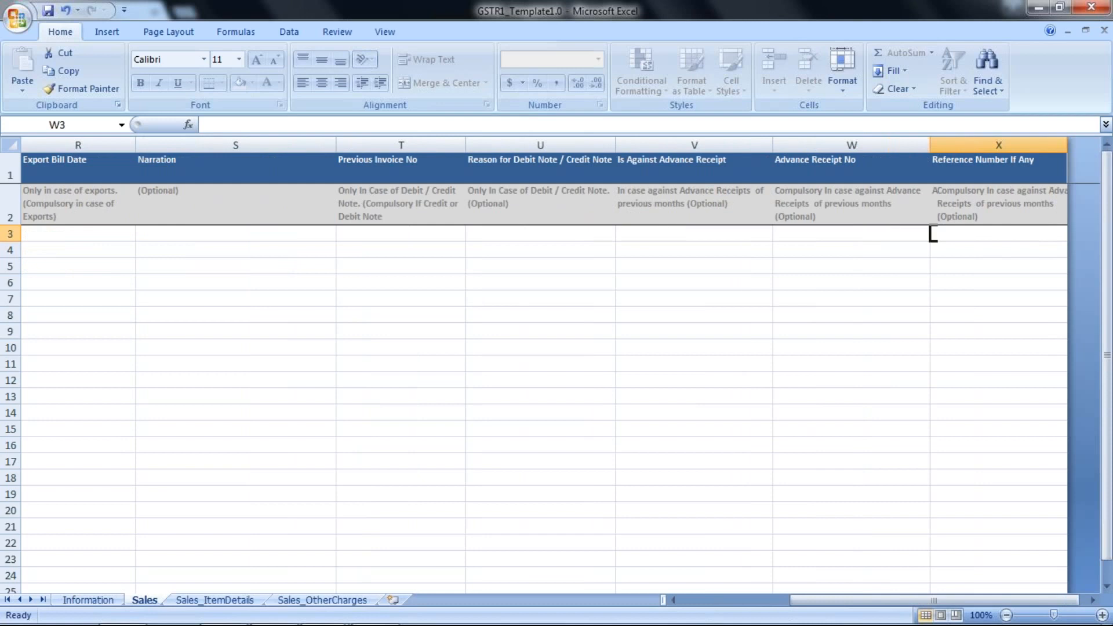
key("Left")
key("Left")
key("Left")
key("Left")
key("Left")
key("Left")
key("Left")
key("Left")
key("Left")
key("Left")
key("Left")
key("Left")
key("Left")
key("Left")
key("Left")
key("Left")
key("Left")
key("Left")
key("Left")
key("Left")
key("Left")
key("Left")
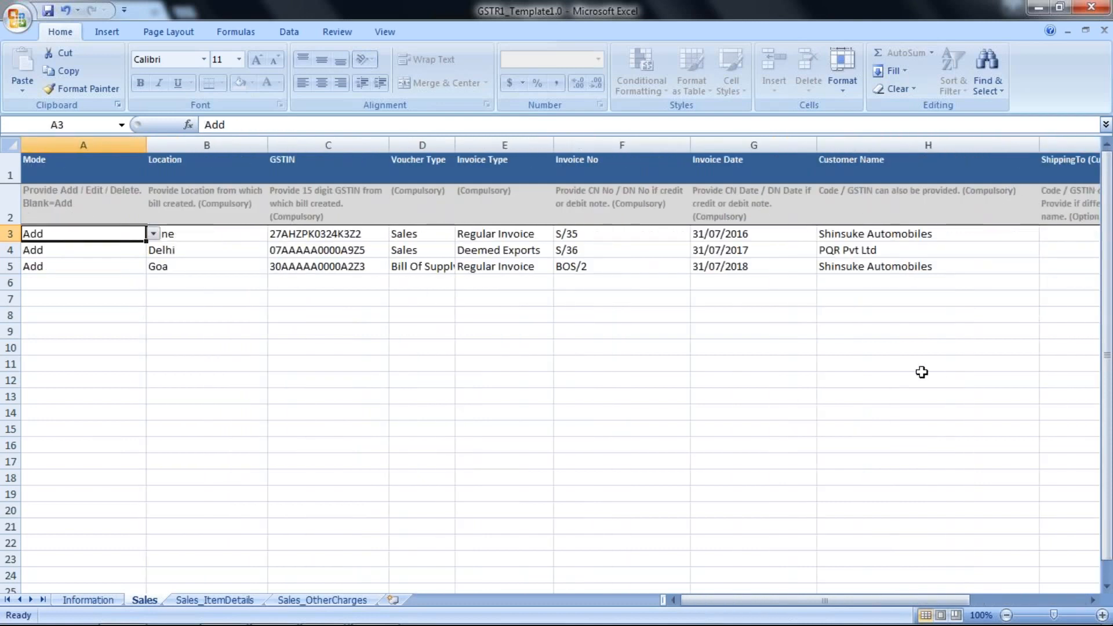
Review the Sales_ItemDetails sheet along the first item row, from Invoice No through IGST Amount, then the Sales_OtherCharges sheet
left_click(255, 602)
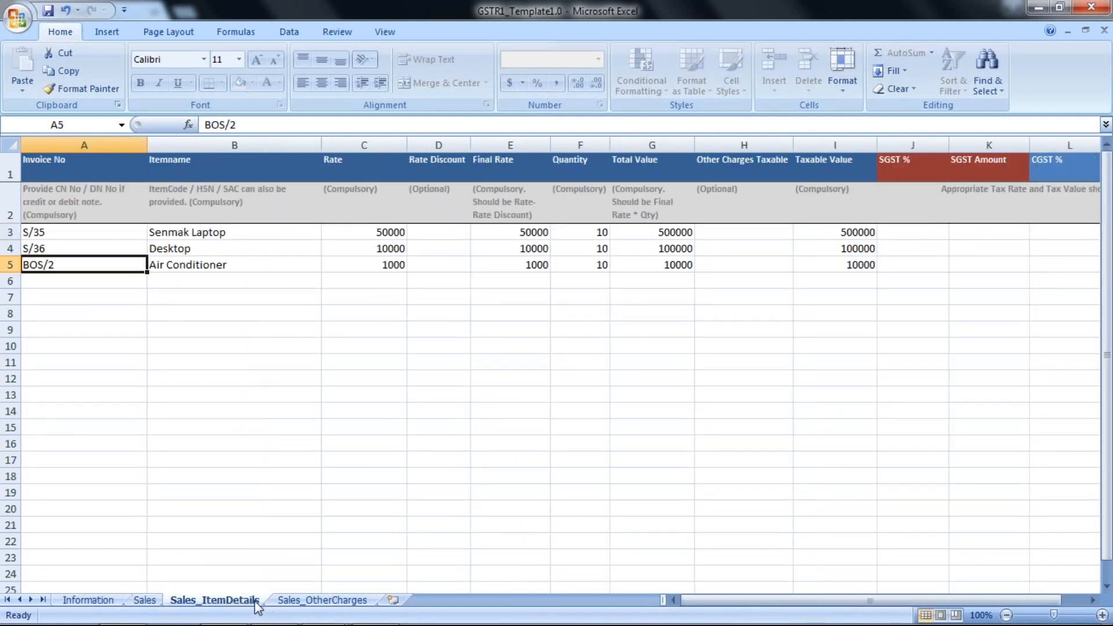
key("Up")
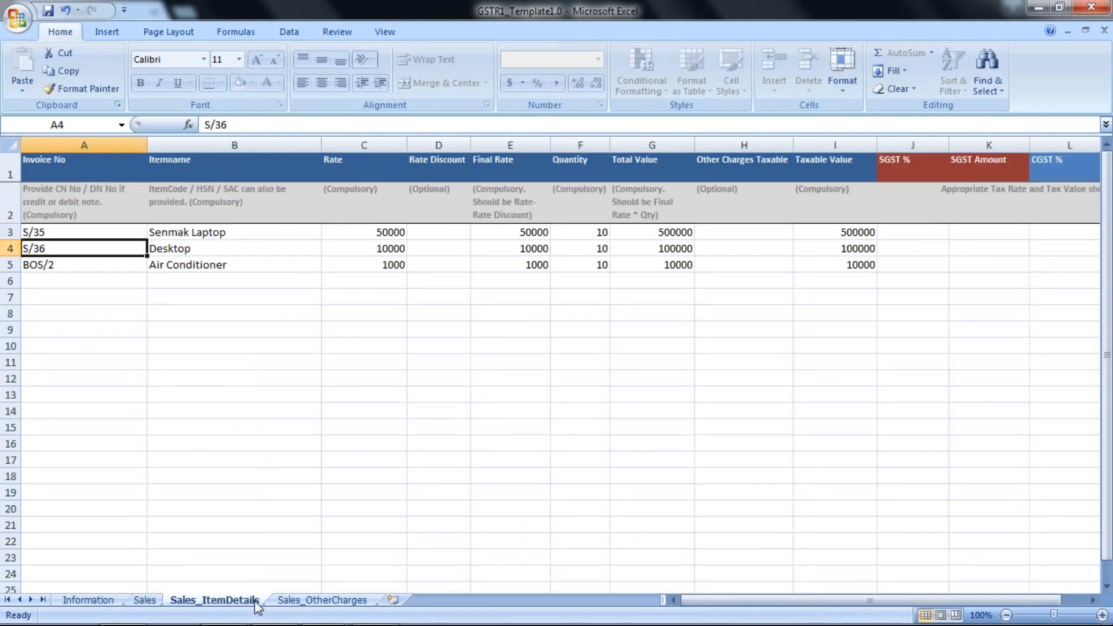
key("Up")
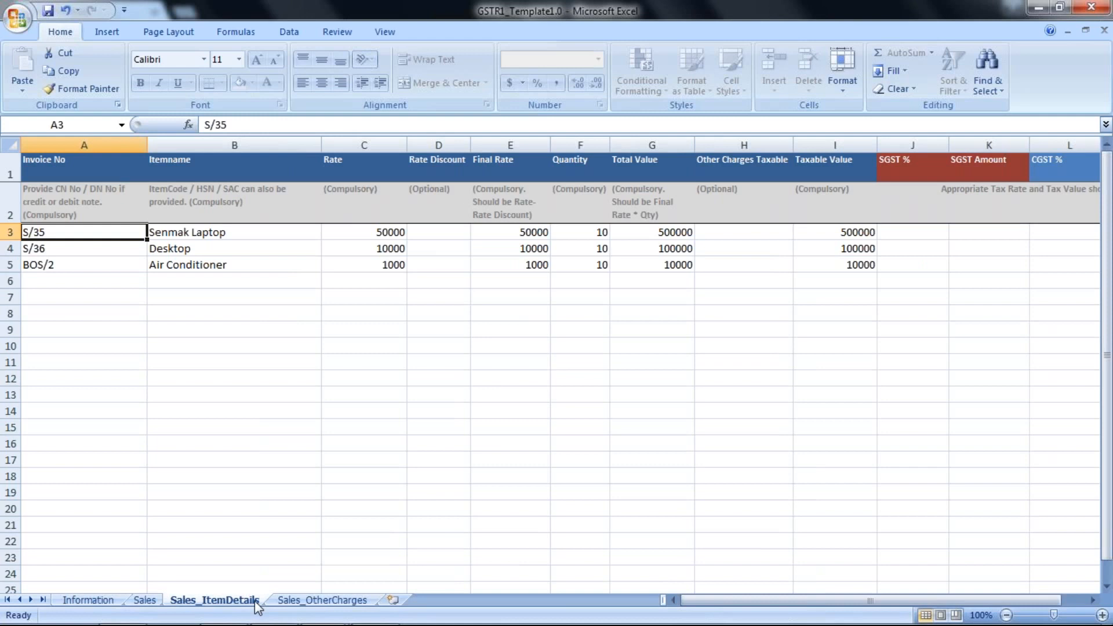
key("Right")
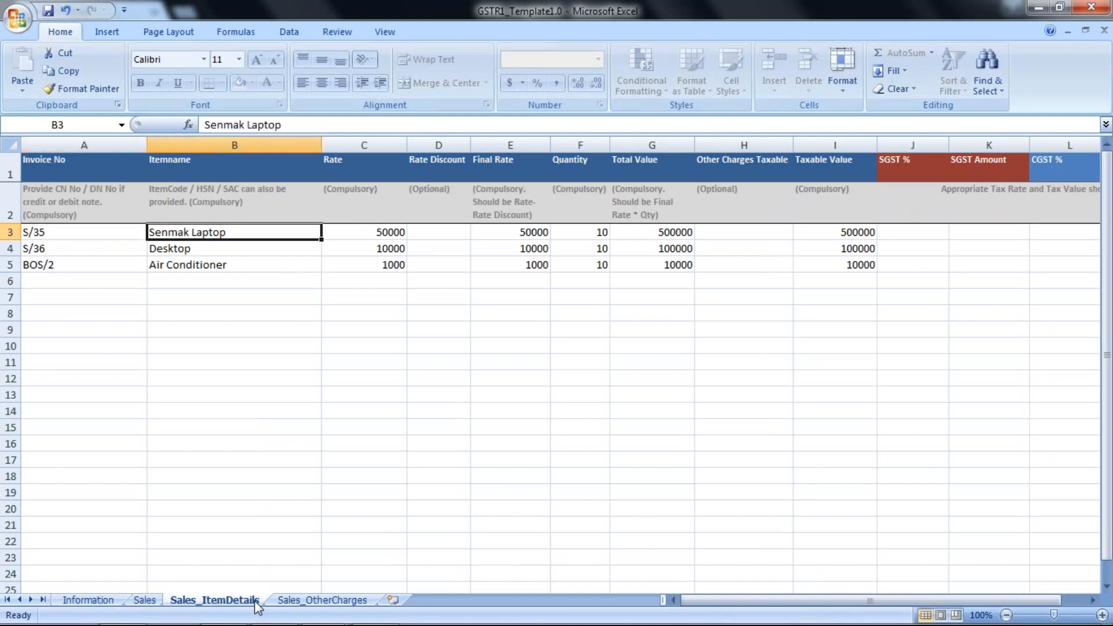
key("Right")
key("Right")
key("Right")
key("Right")
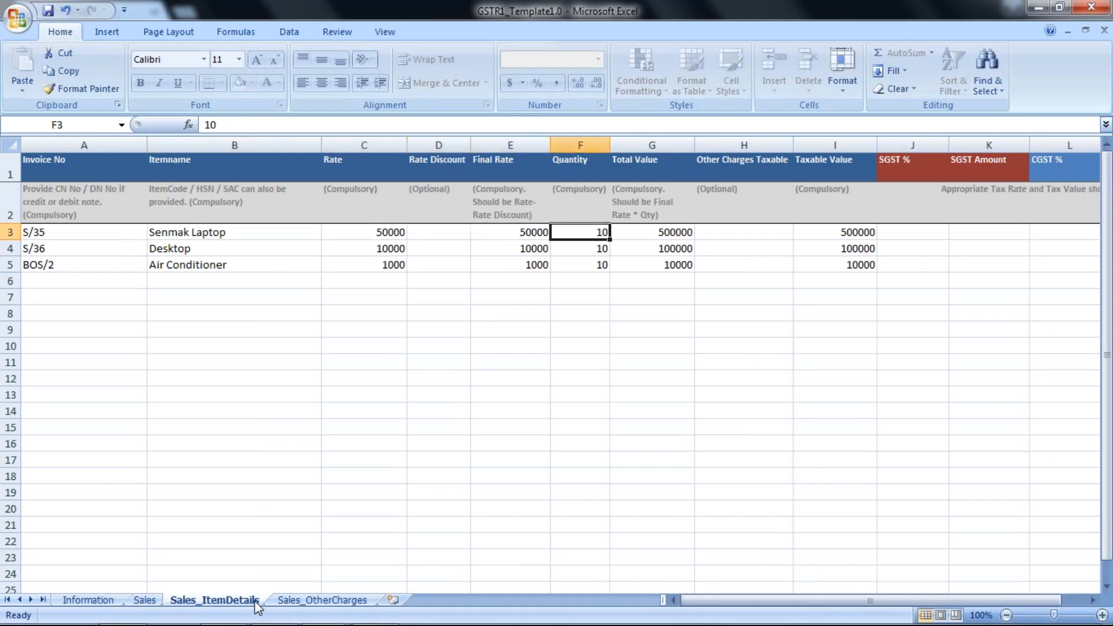
key("Right")
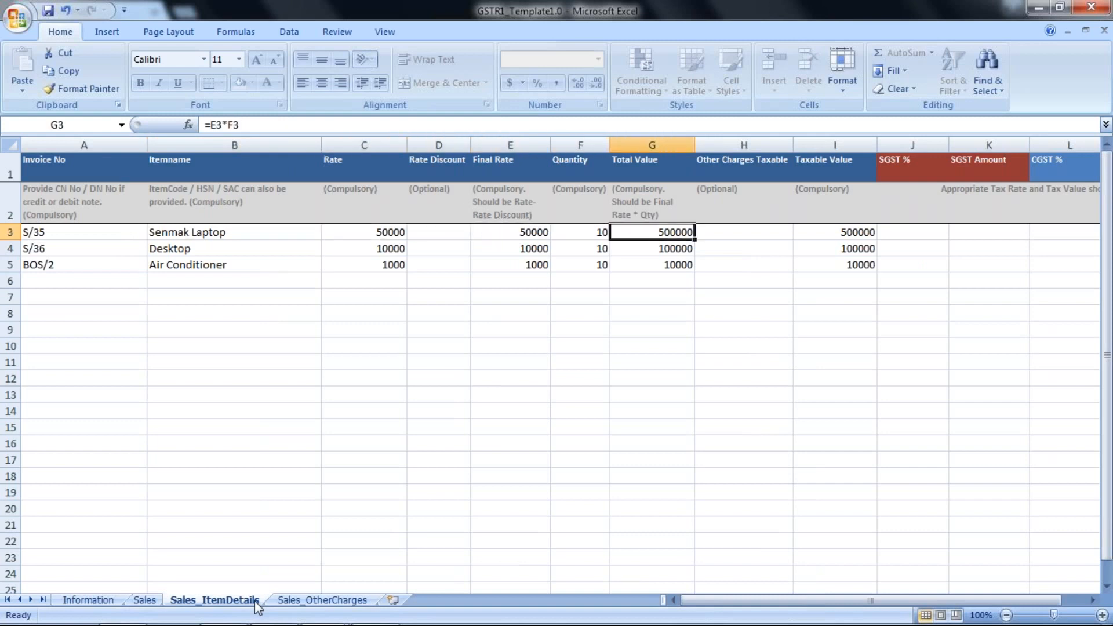
key("Right")
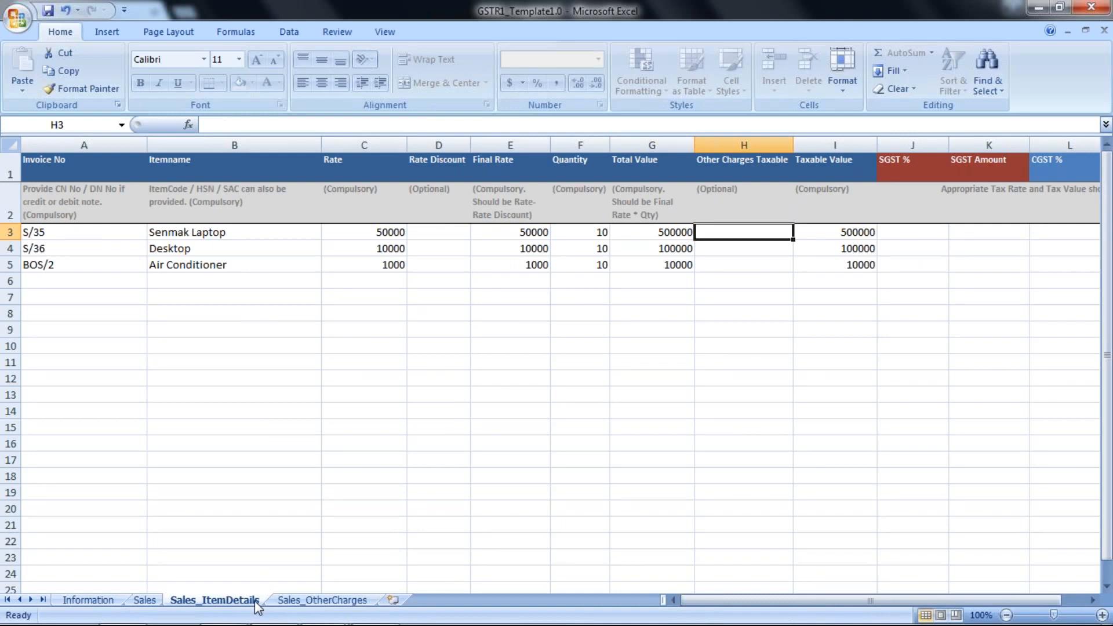
key("Right")
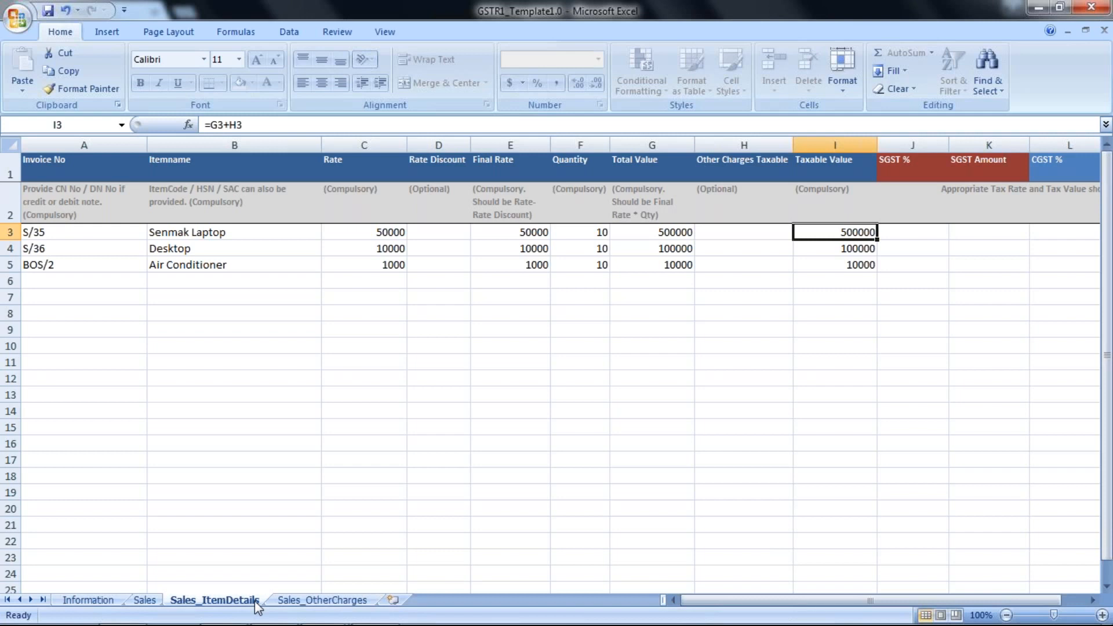
key("Right")
key("Right")
key("Right")
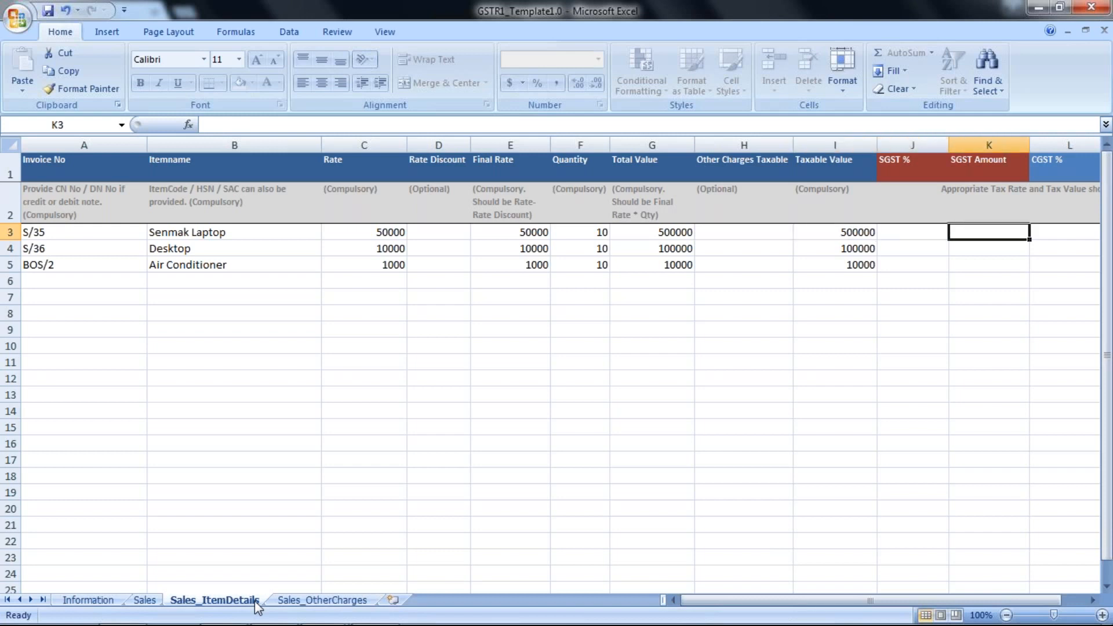
key("Right")
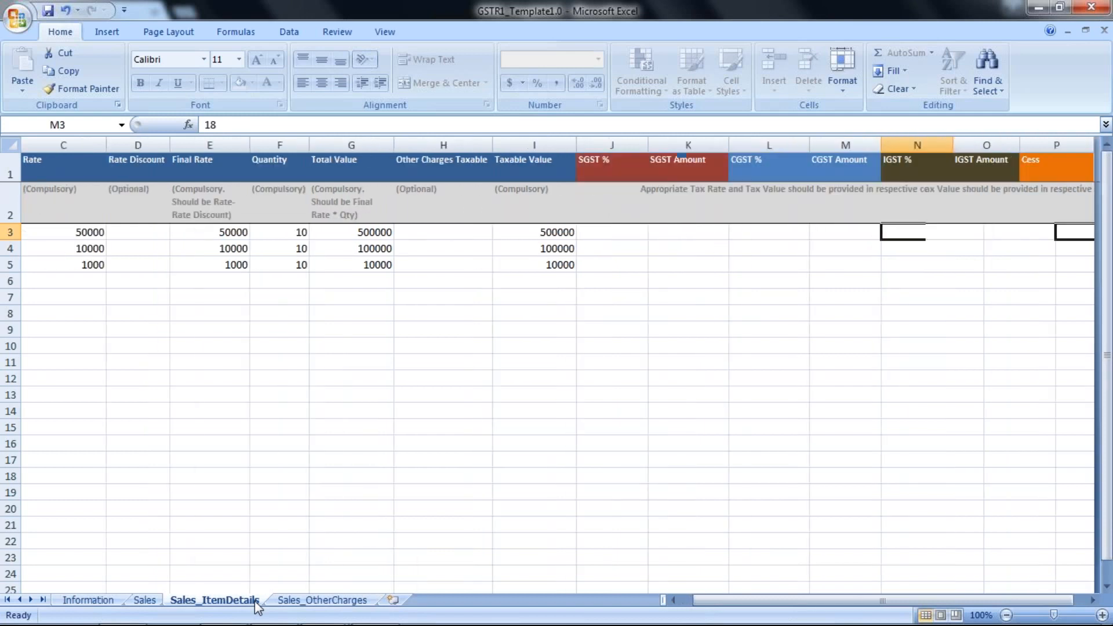
key("Right")
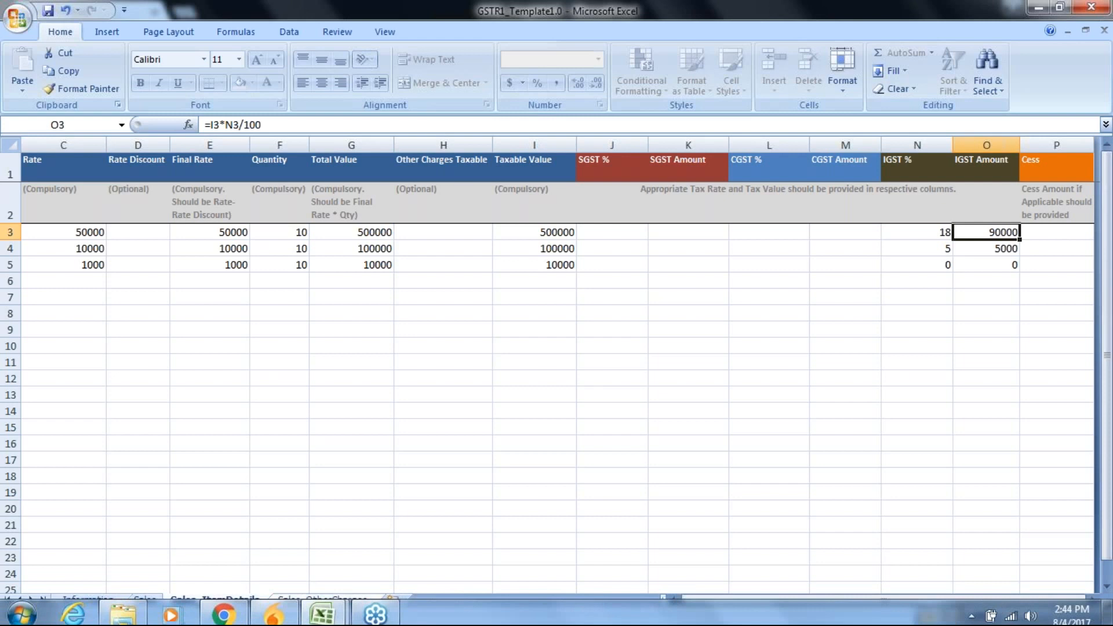
left_click(306, 601)
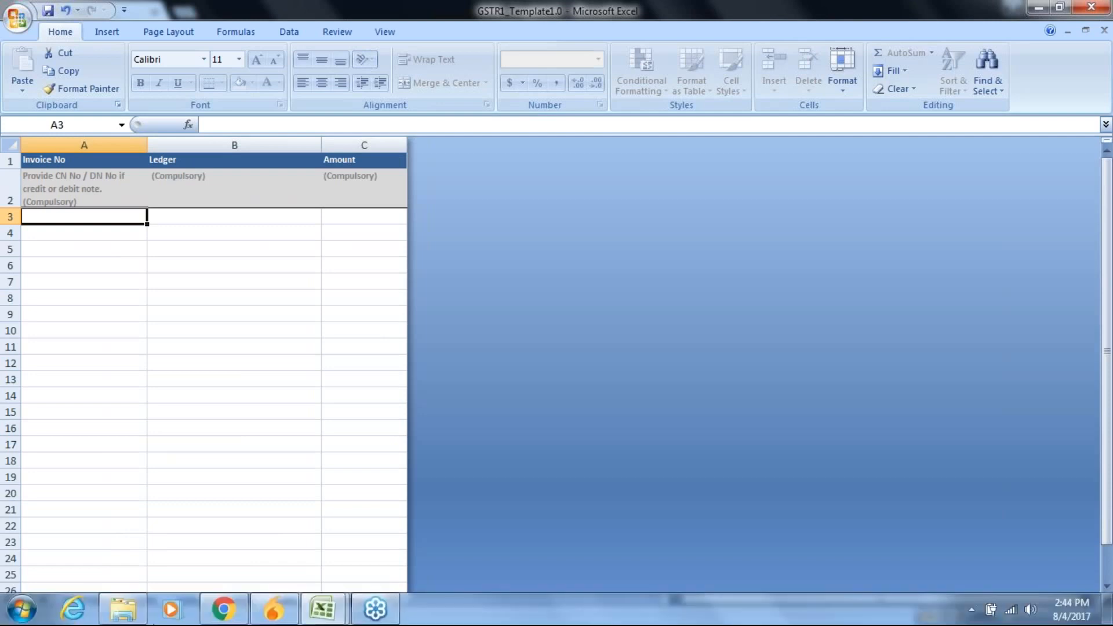
Upload GSTR1_Template1.0 from Downloads on the Outward Supply page and import it
left_click(212, 617)
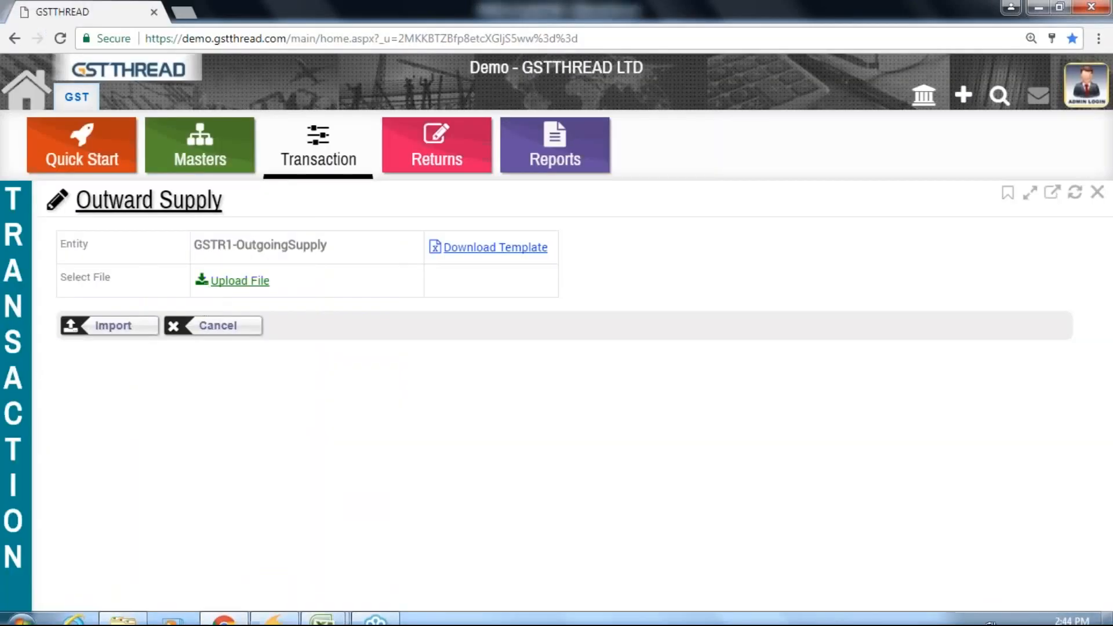
left_click(214, 284)
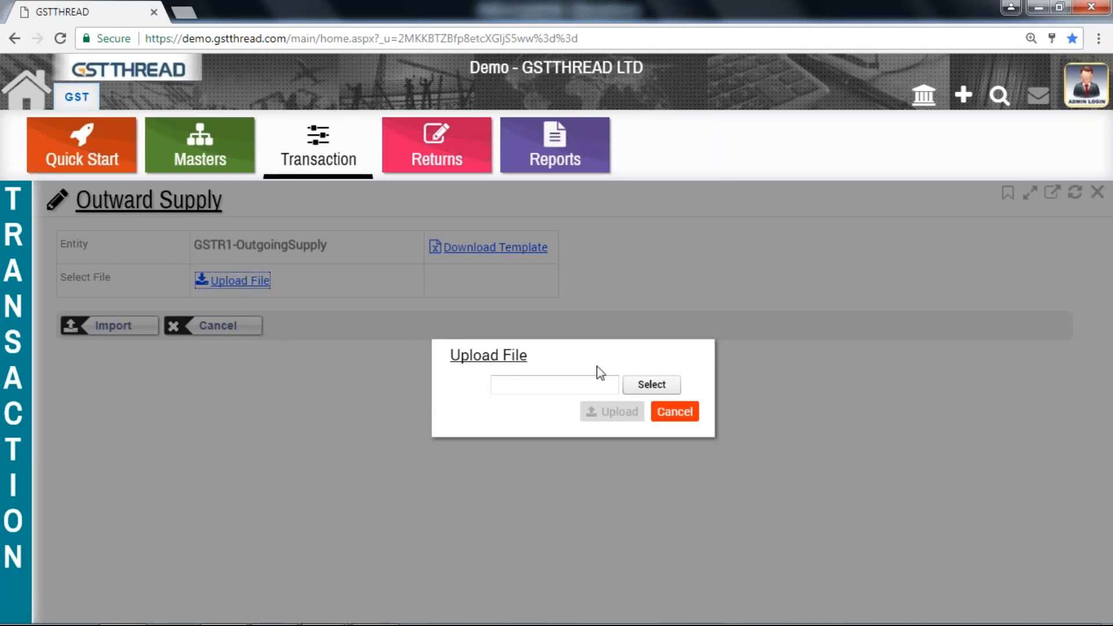
left_click(645, 387)
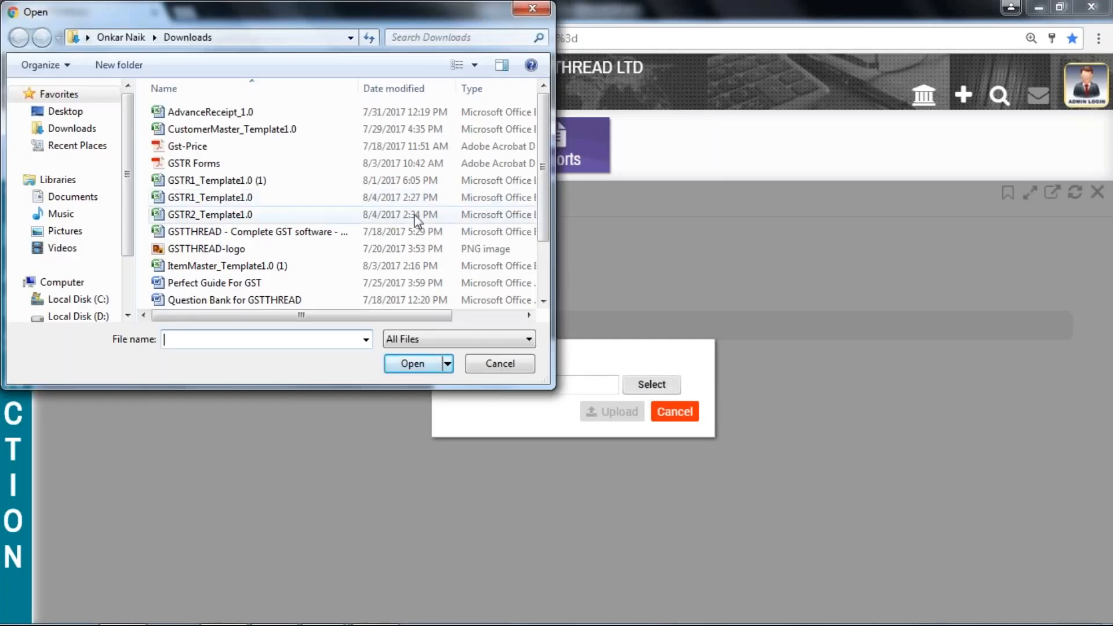
left_click(405, 197)
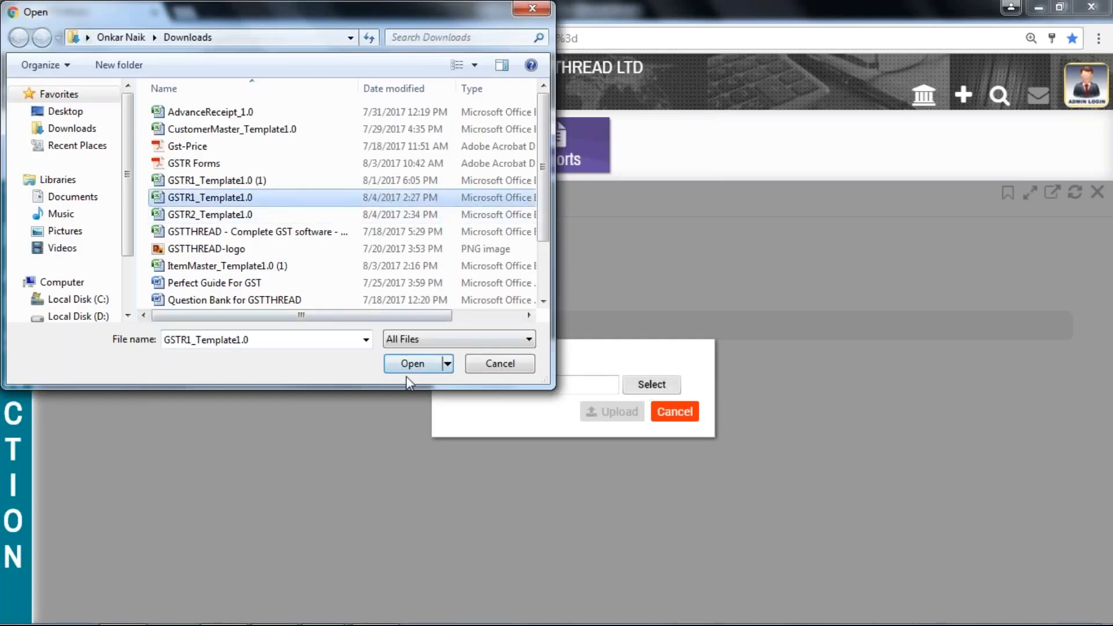
left_click(408, 358)
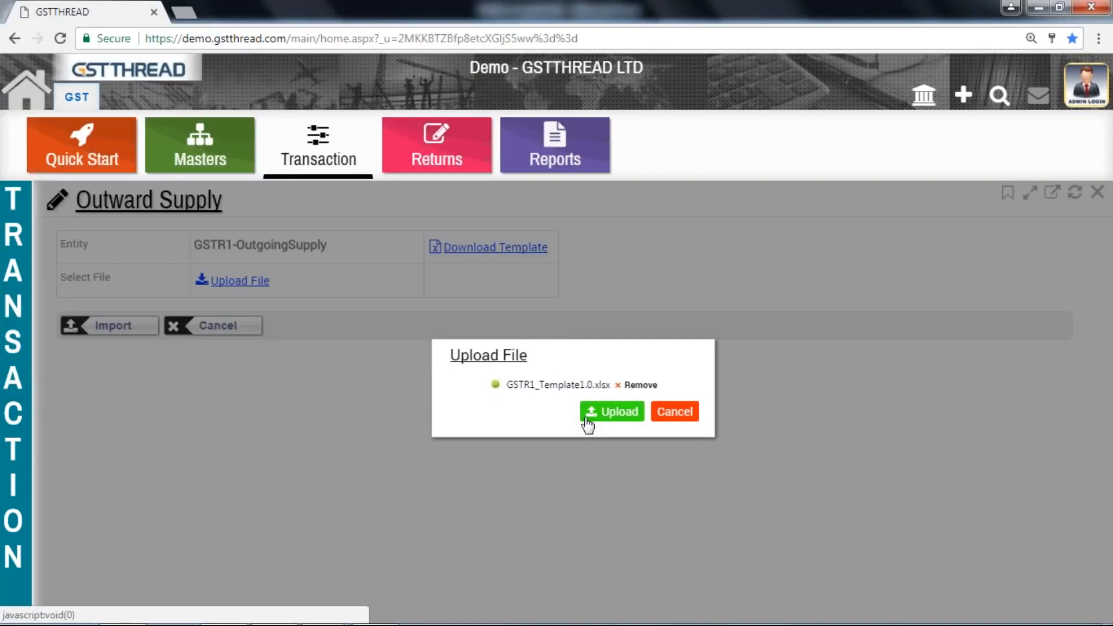
left_click(588, 414)
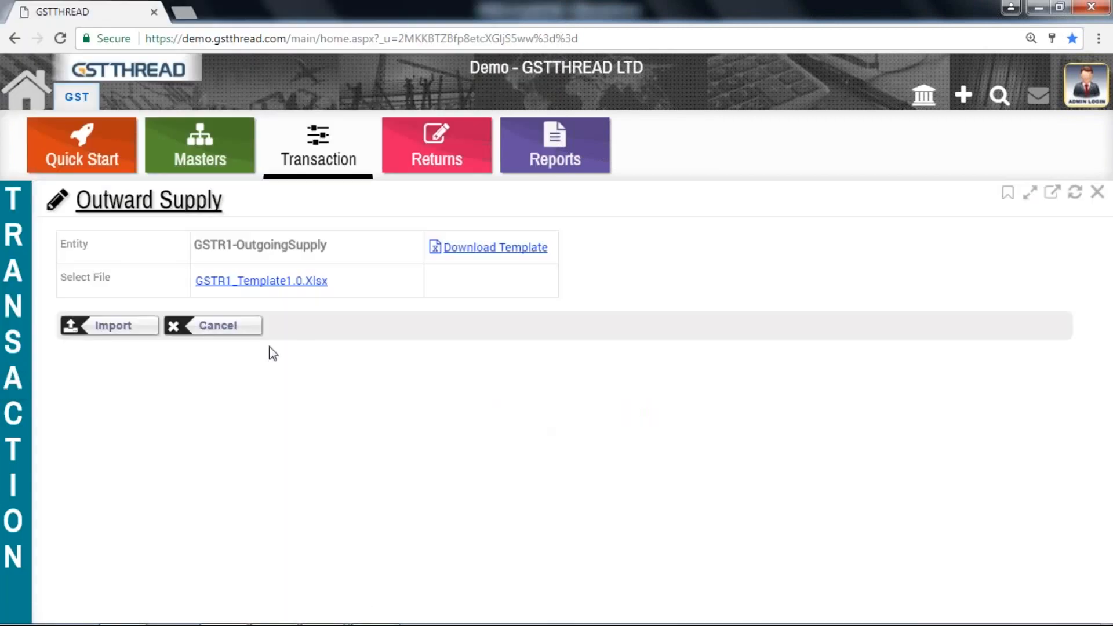
left_click(125, 328)
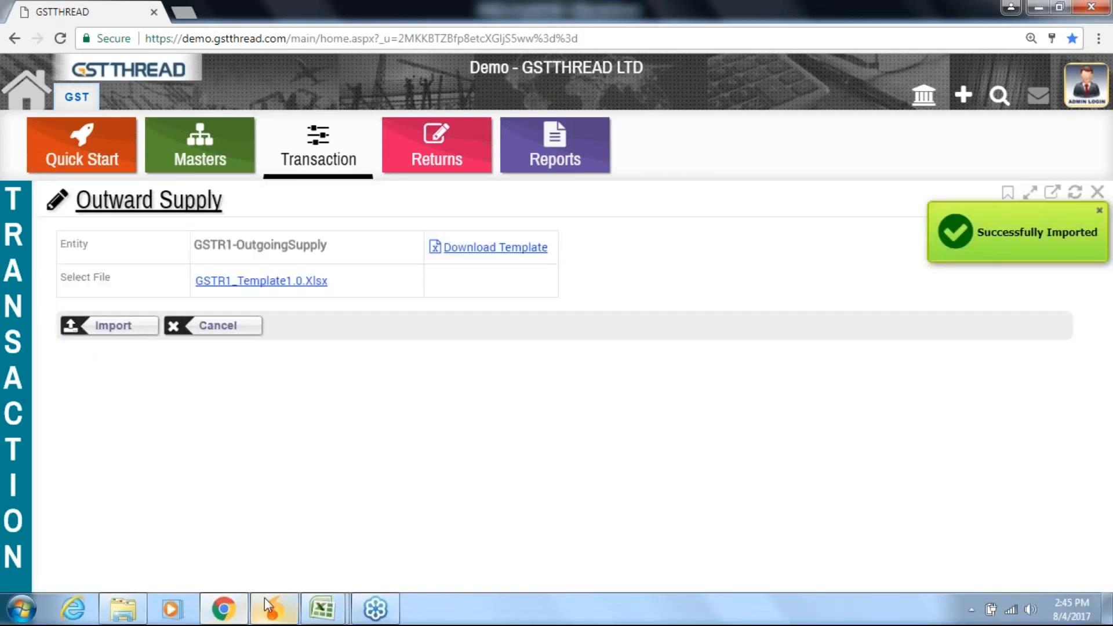
Return to the GSTR1_Template1.0 workbook and review the Sales sheet's first row up to Invoice No
left_click(314, 619)
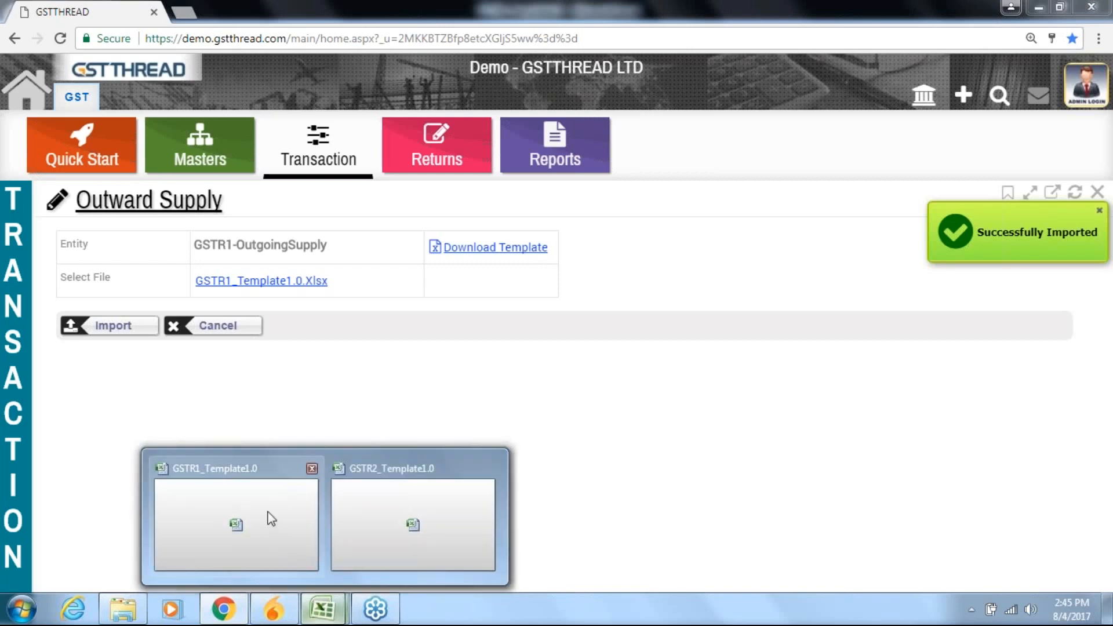
left_click(271, 518)
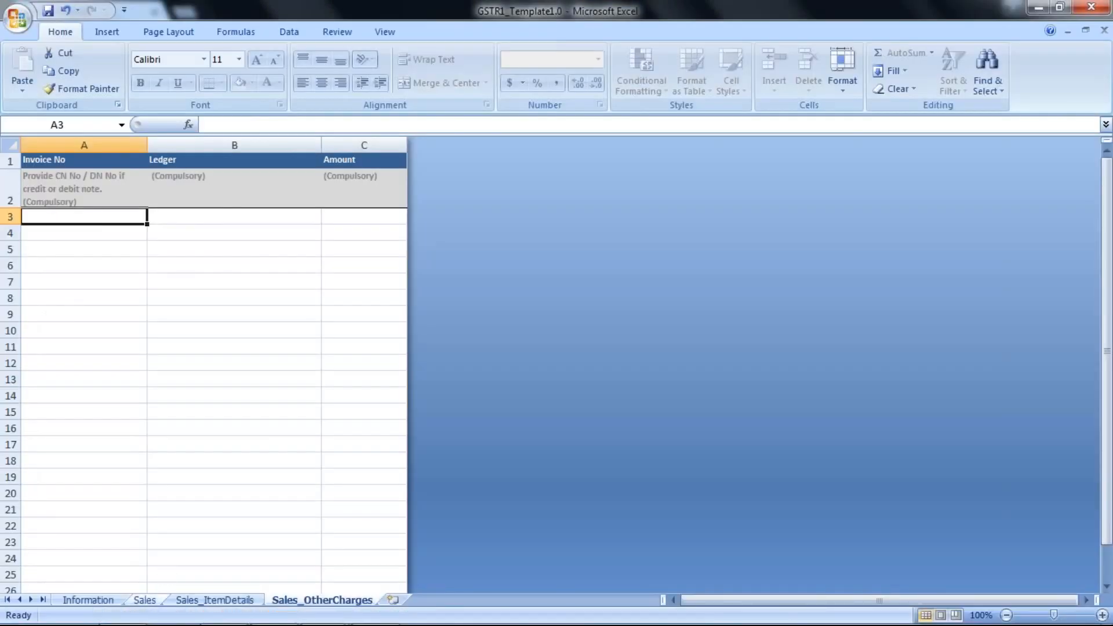
left_click(156, 604)
key("Right")
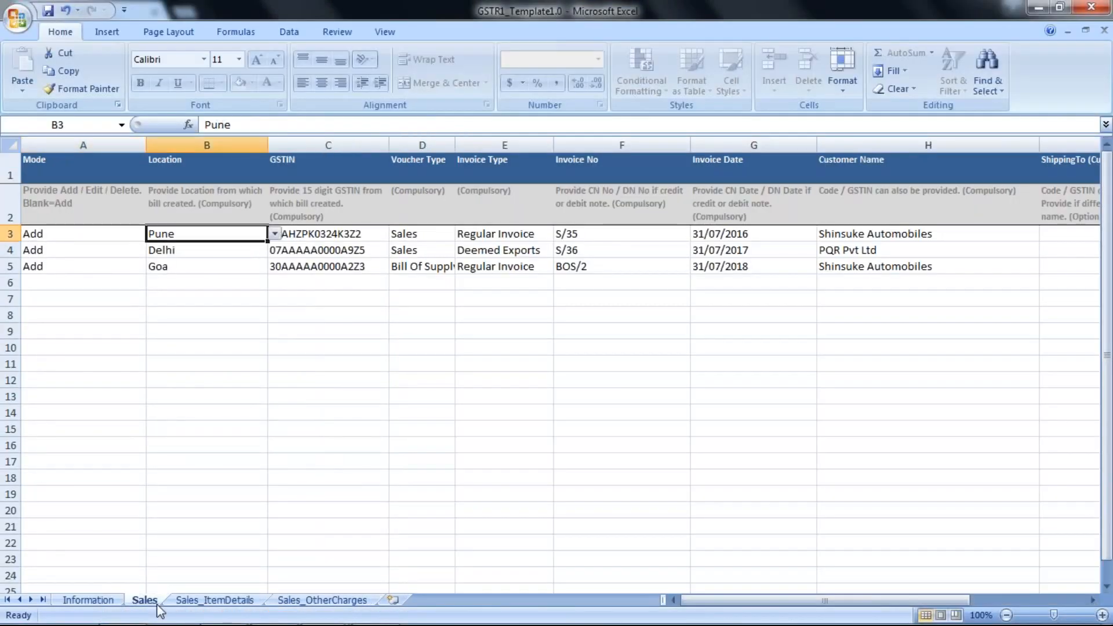
key("Right")
key("Right")
key("Right")
key("Right")
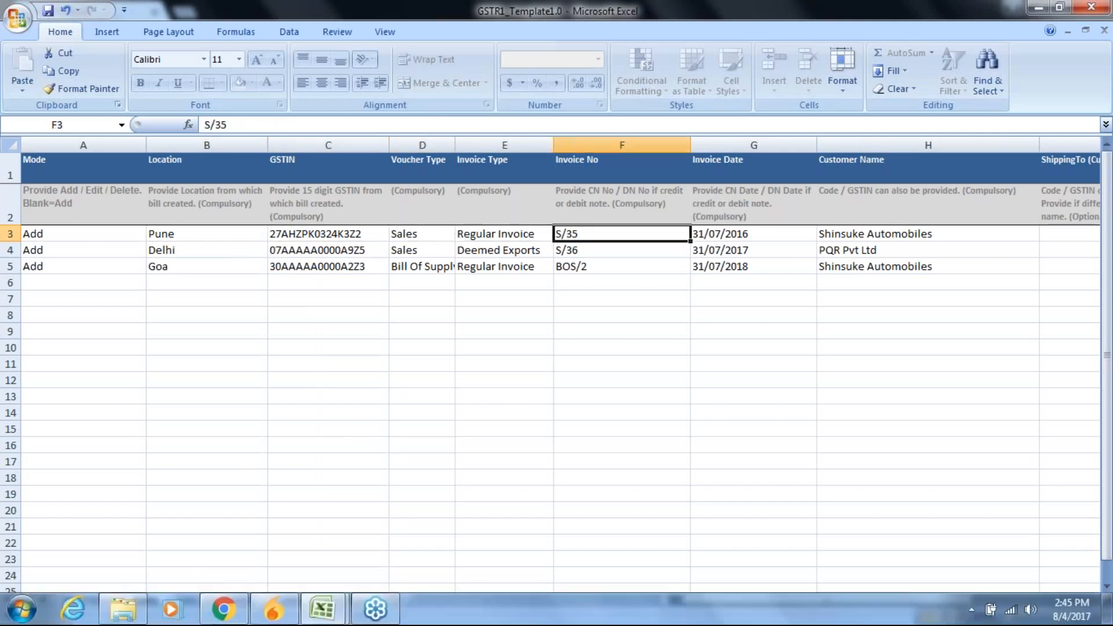
Open the Sales (Tax Invoice) list in GSTTHREAD and select the imported S/35 invoice
left_click(223, 615)
mouse_move(37, 277)
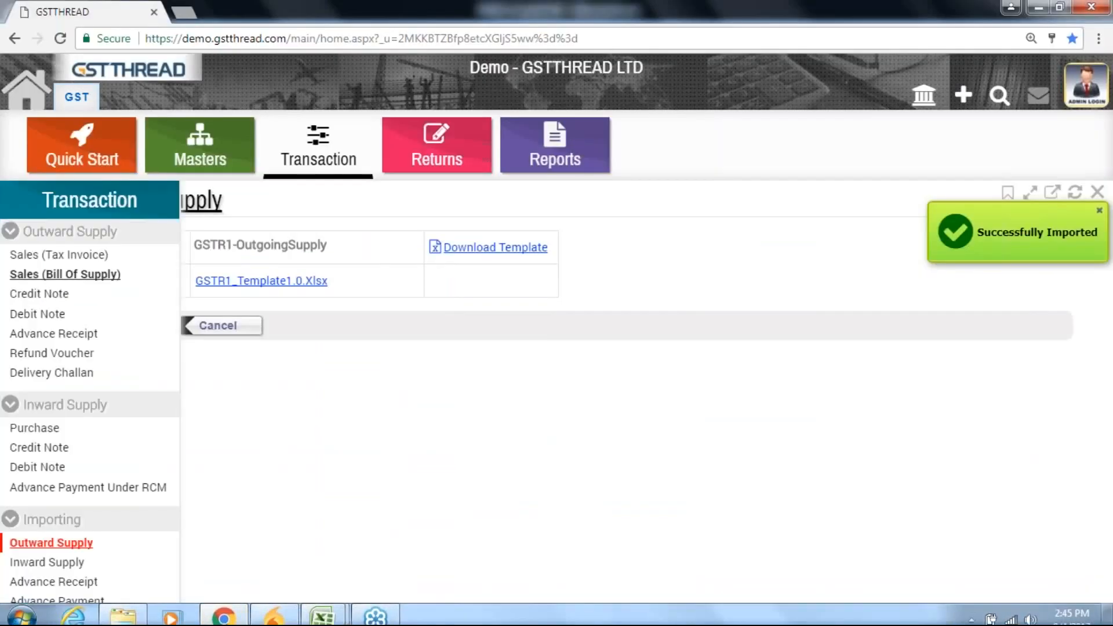
left_click(46, 256)
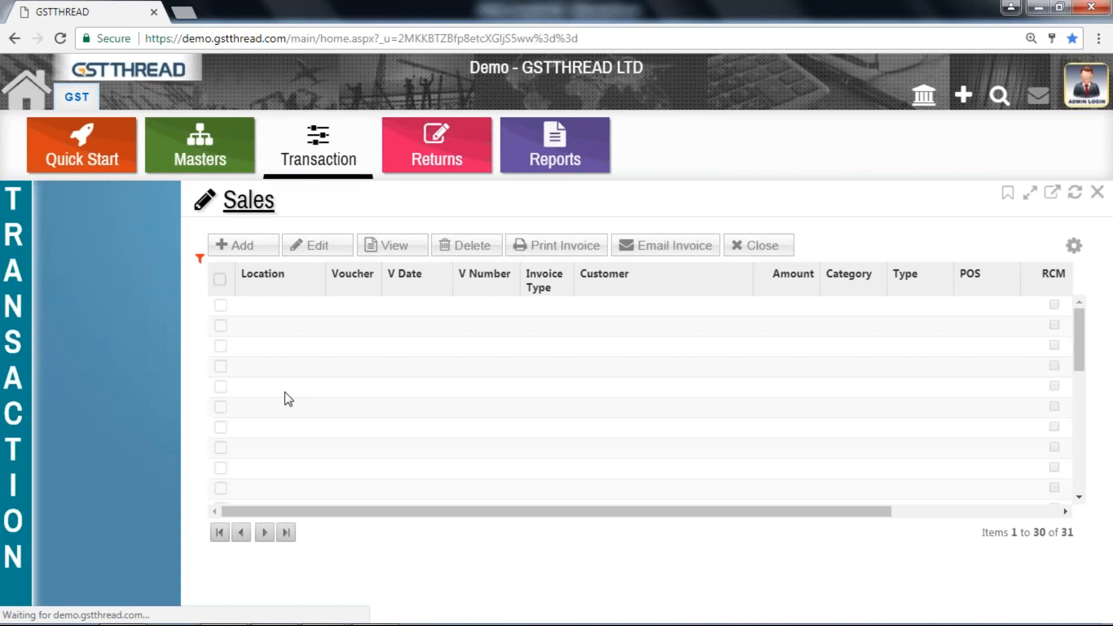
left_click(334, 509)
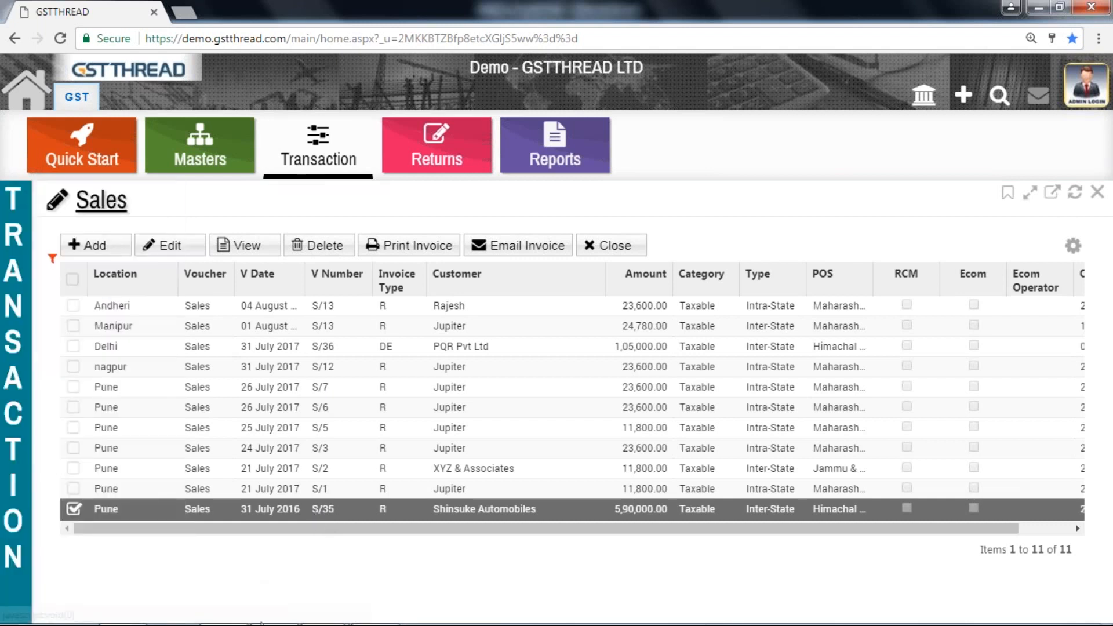
mouse_move(266, 623)
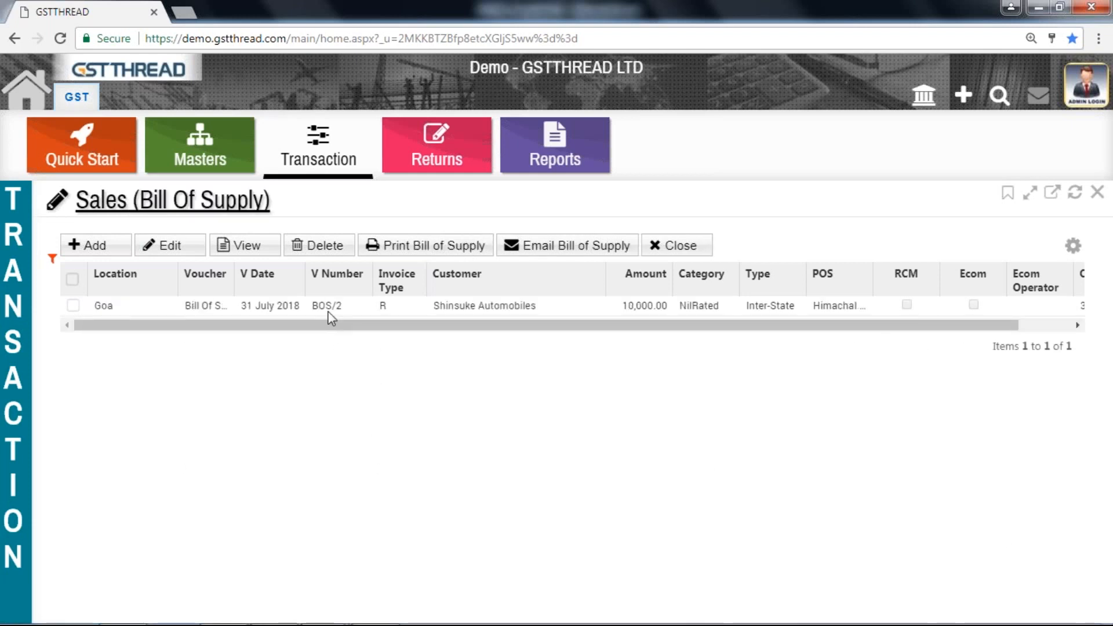
Open the Inward Supply import page from the Importing section of Transaction
mouse_move(452, 624)
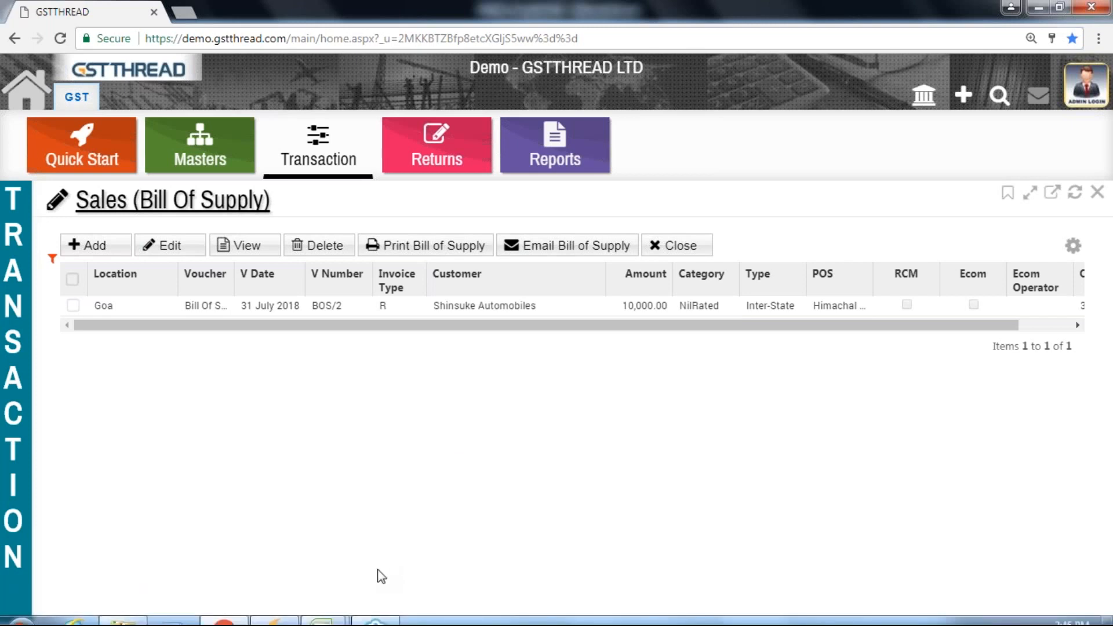
mouse_move(23, 449)
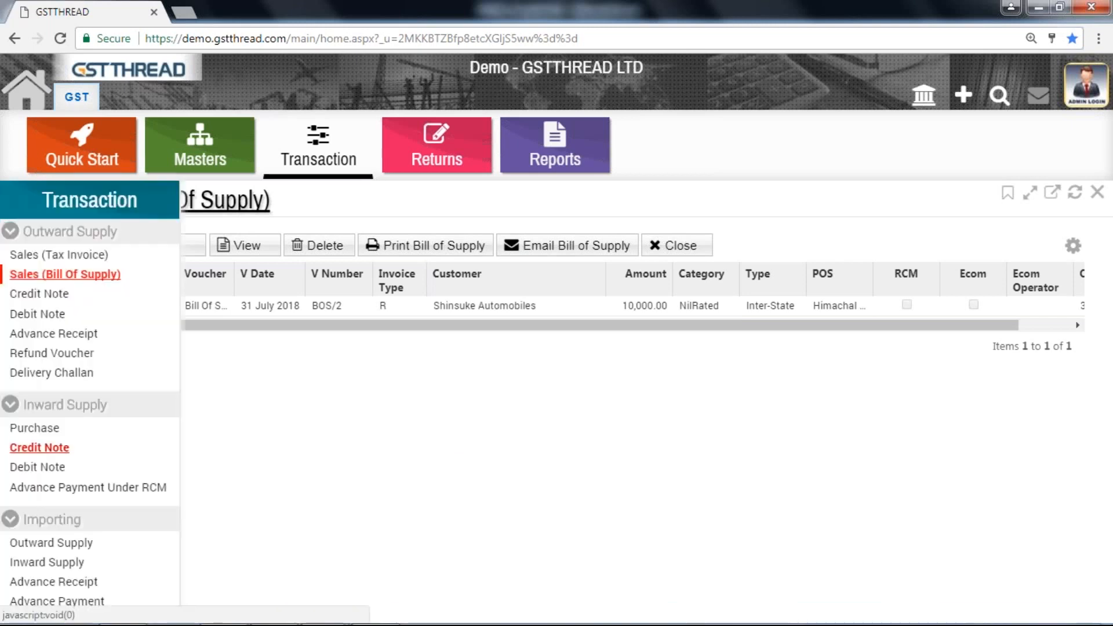
left_click(36, 562)
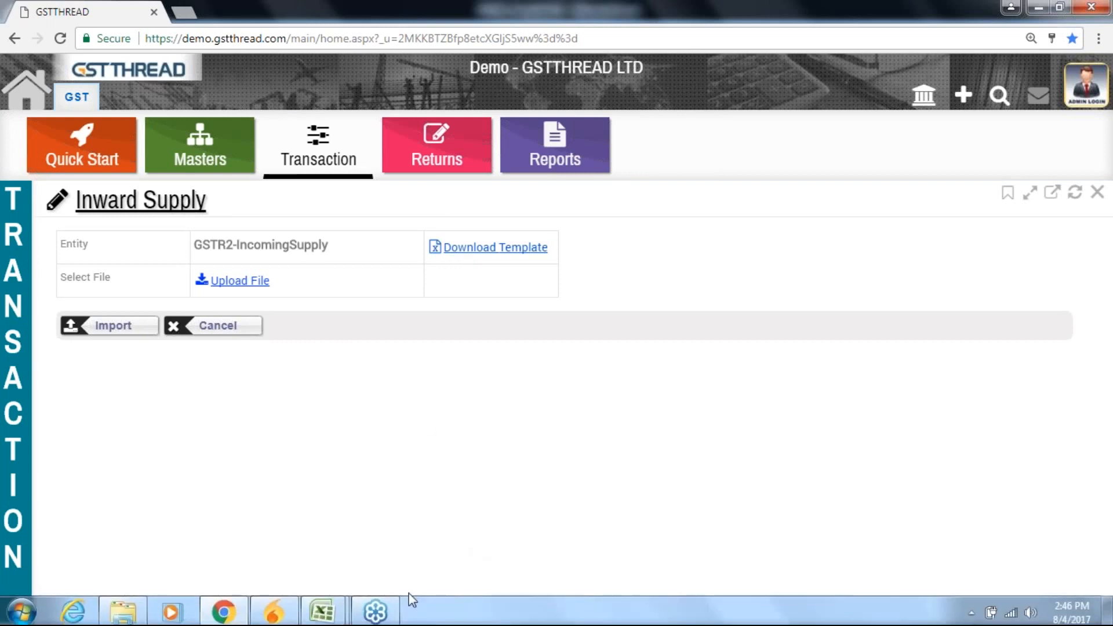
Switch to the GSTR2_Template1.0 workbook and open its Purchase sheet at the Mode column
mouse_move(316, 622)
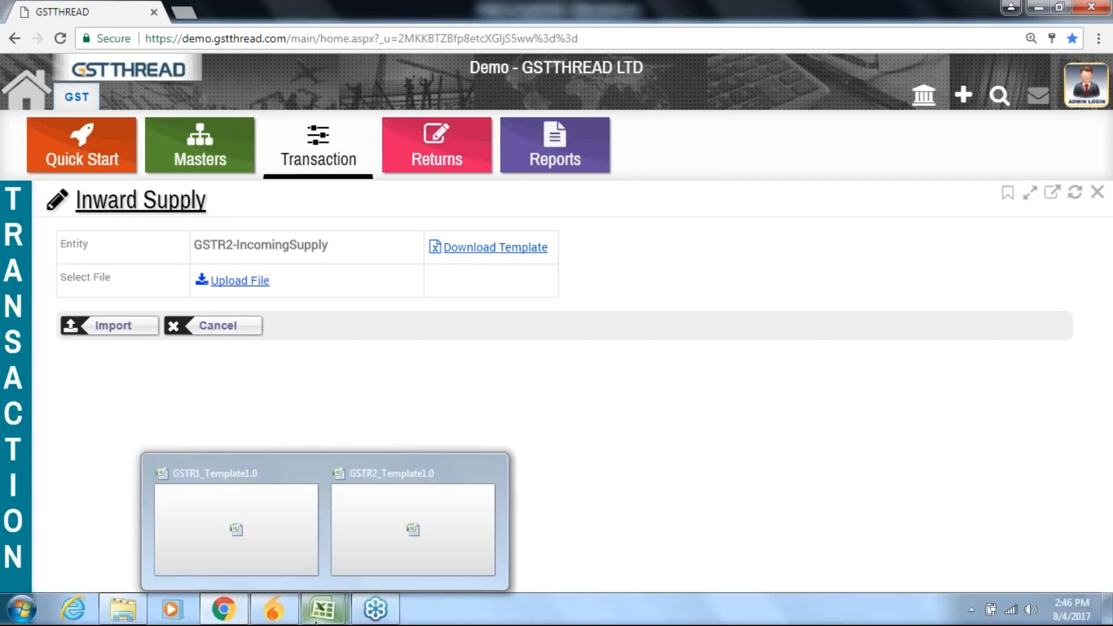
left_click(363, 537)
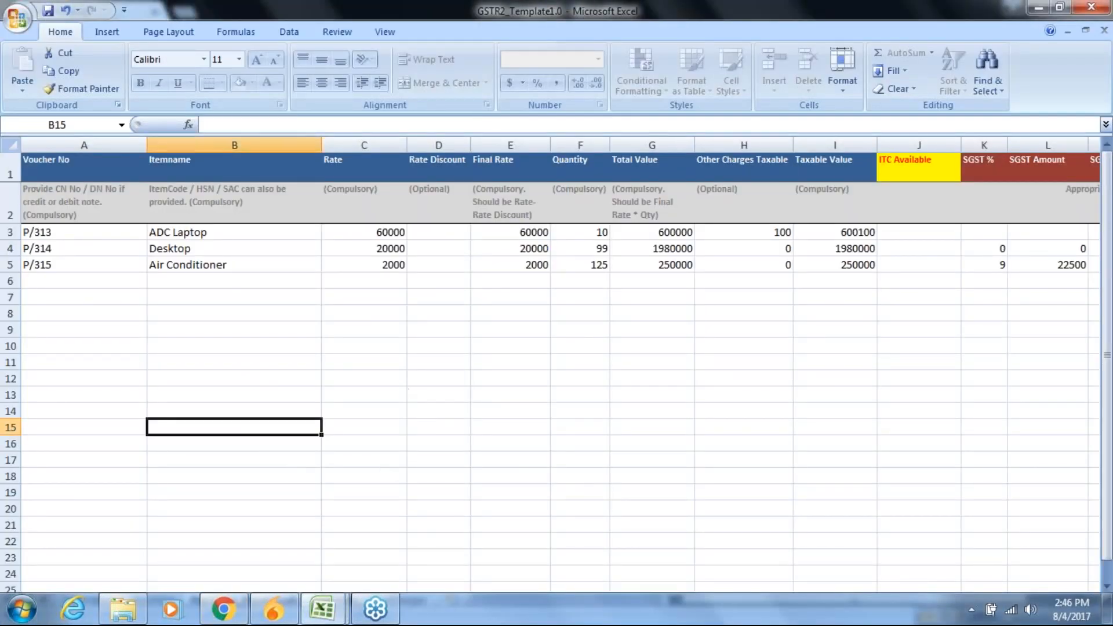
left_click(153, 600)
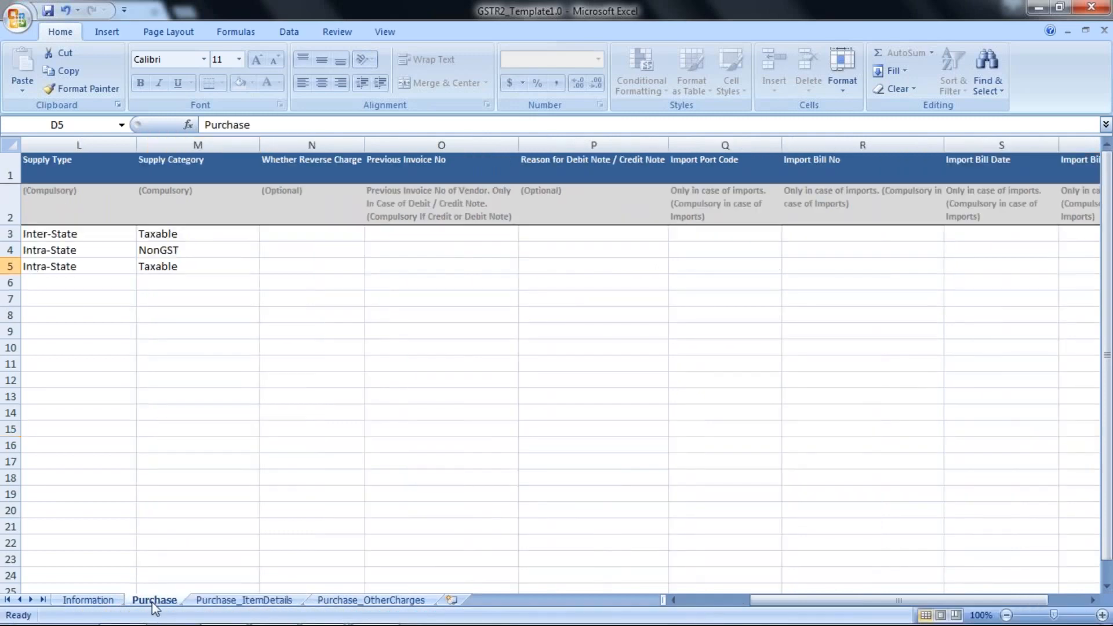
key("Left")
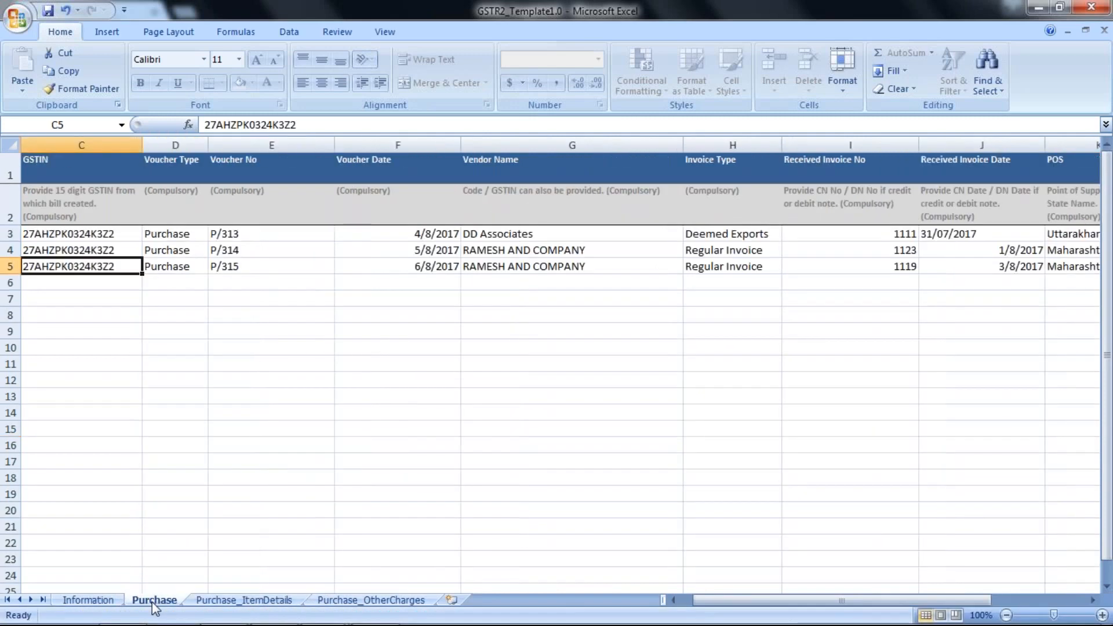
key("Left")
key("Left")
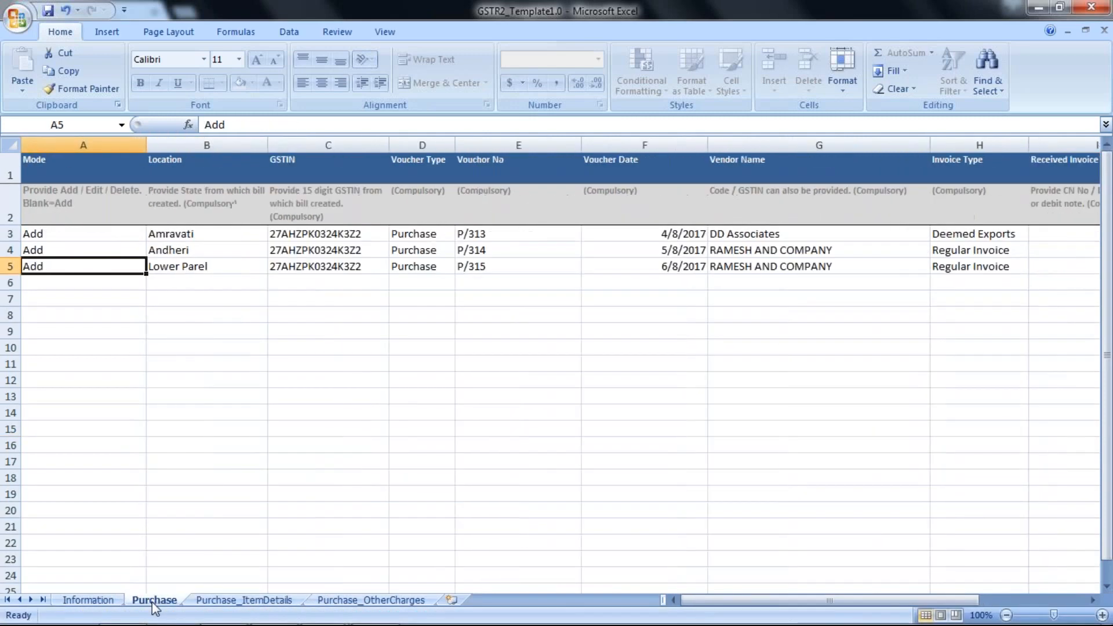
Review the first purchase row's fields from Location to Invoice Type, including the Voucher Type choices
key("Up")
key("Up")
key("Right")
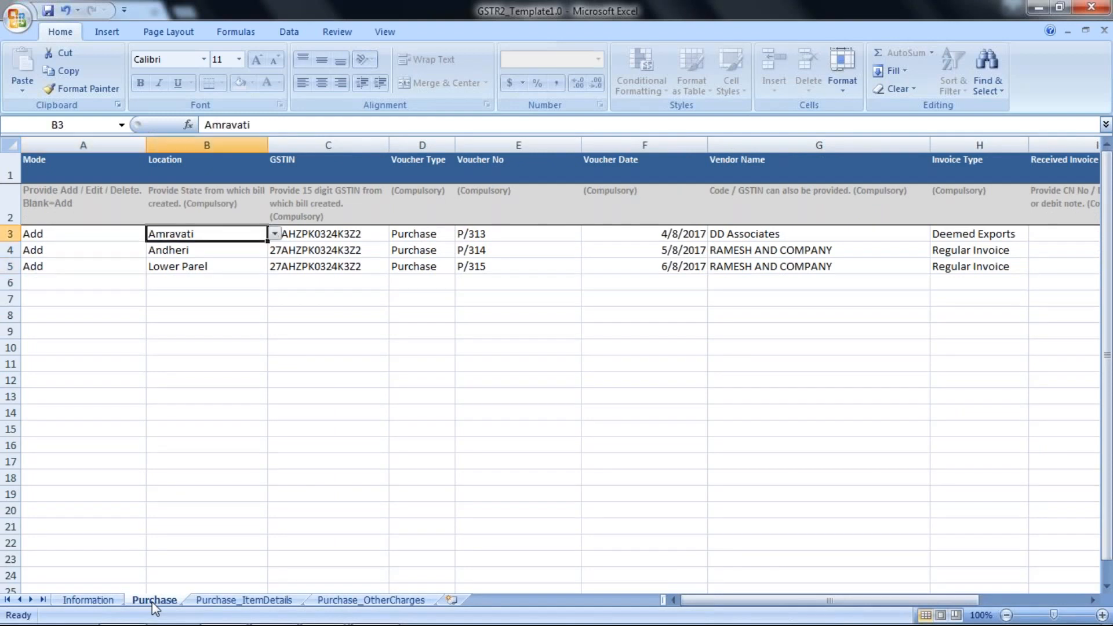
key("Right")
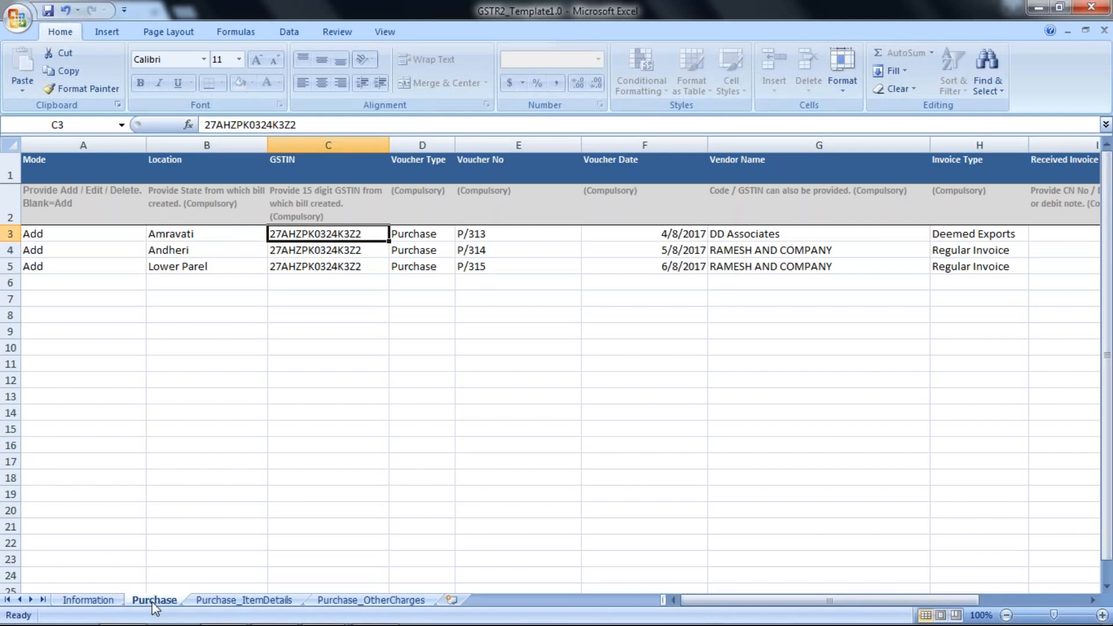
key("Right")
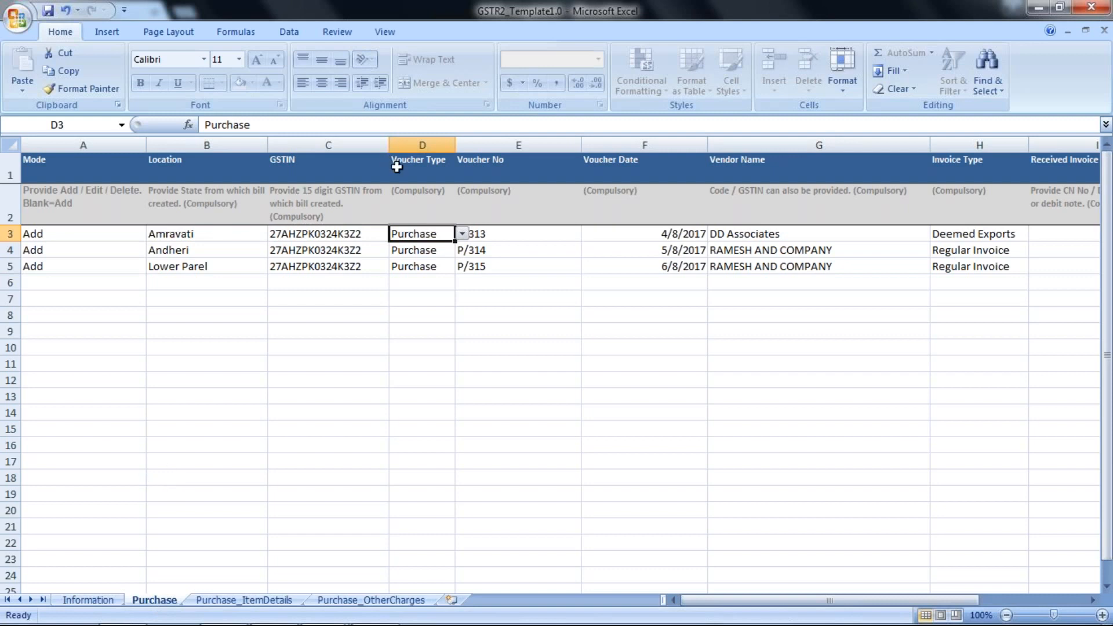
left_click(462, 234)
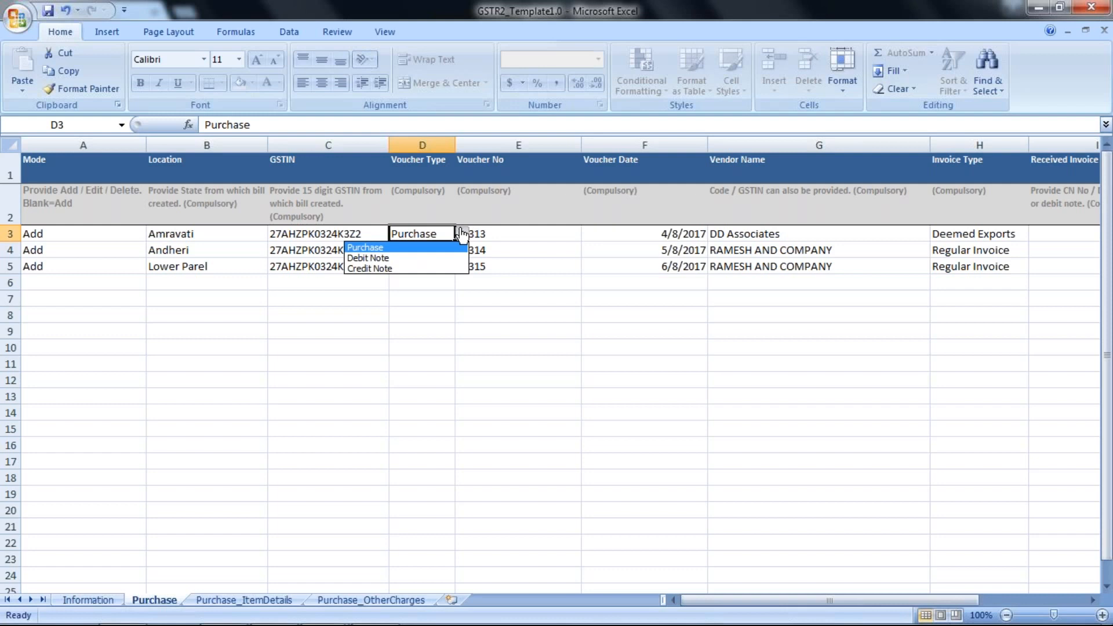
left_click(462, 233)
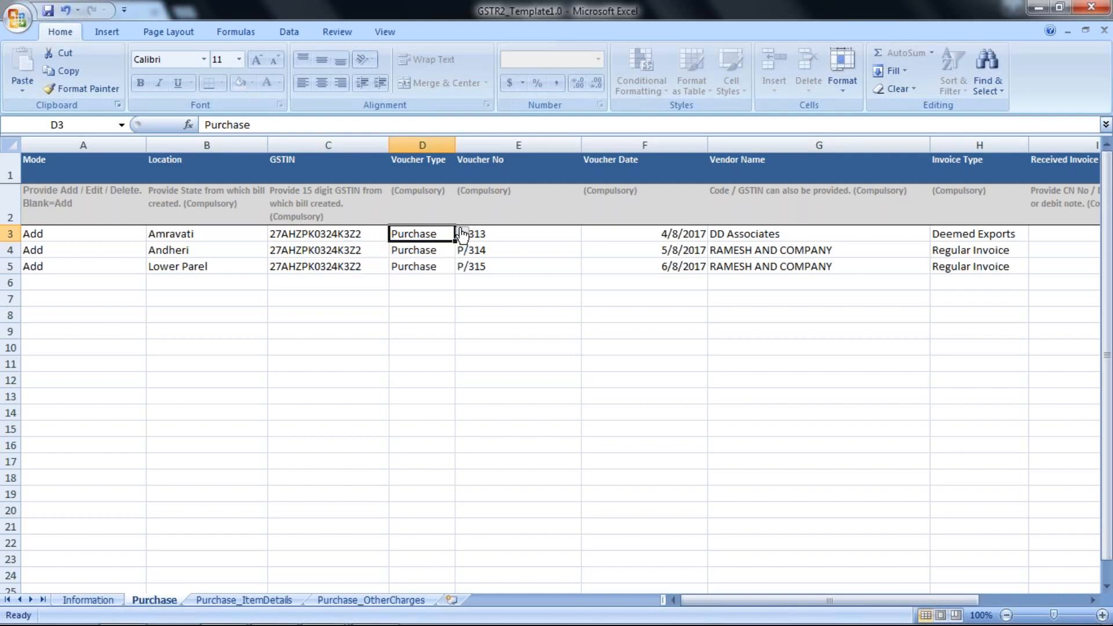
key("Right")
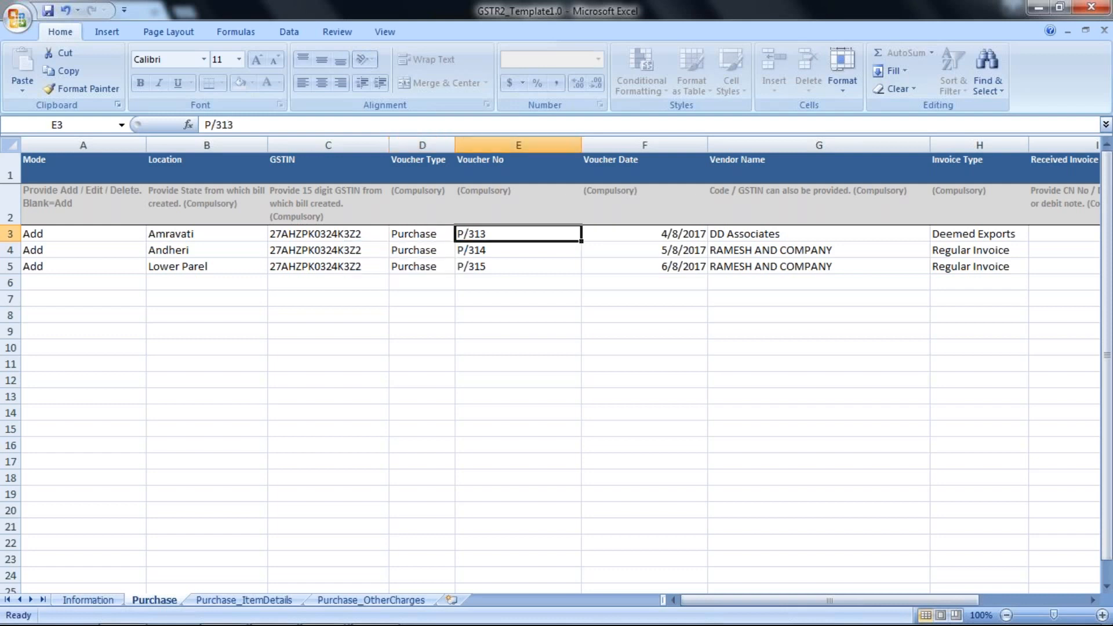
key("Right")
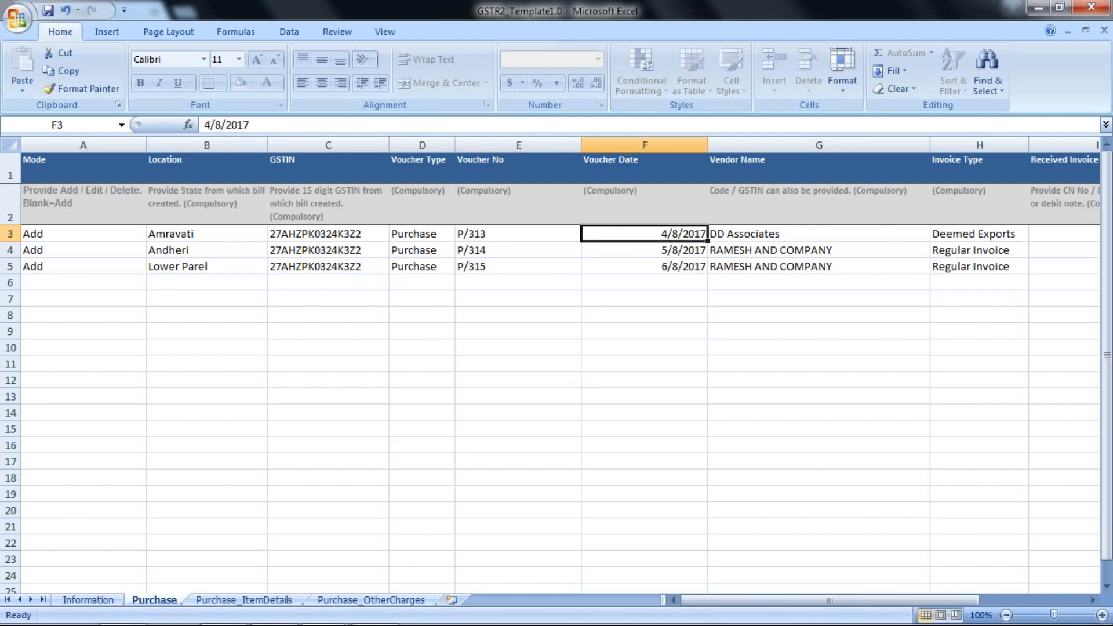
key("Right")
key("Right")
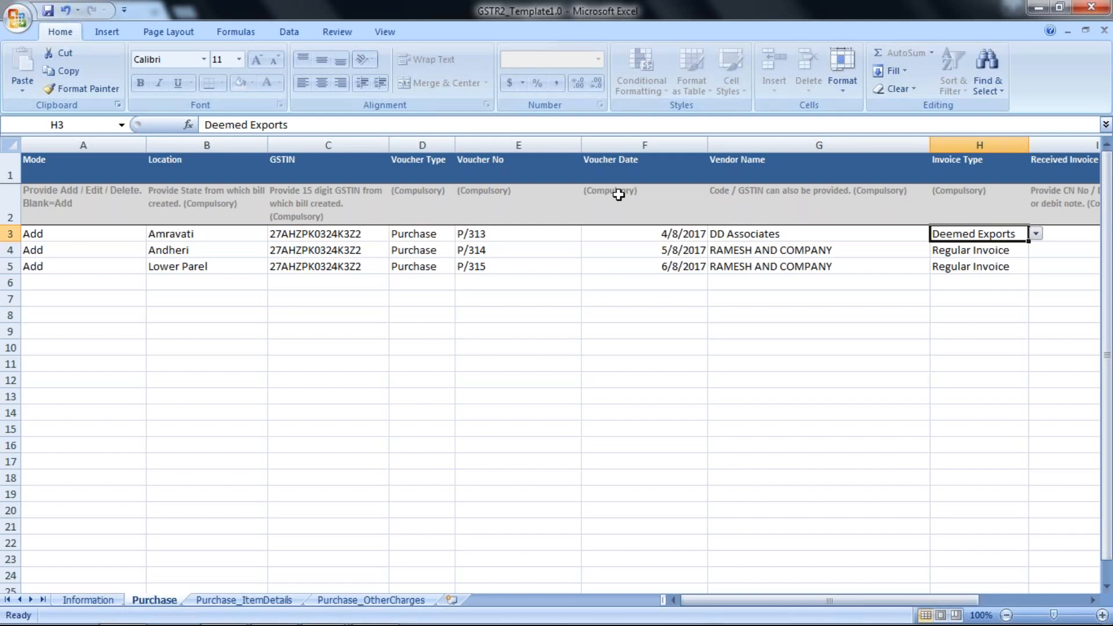
Examine the remaining Purchase sheet columns from Received Invoice No through Reference Number If Any
left_click(1036, 234)
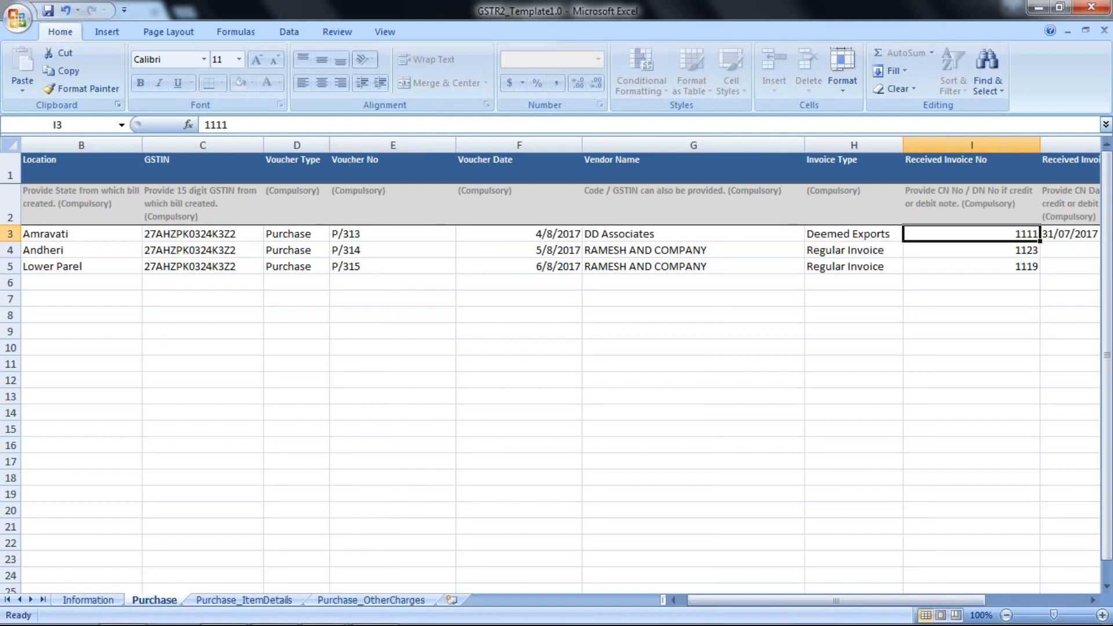
key("Right")
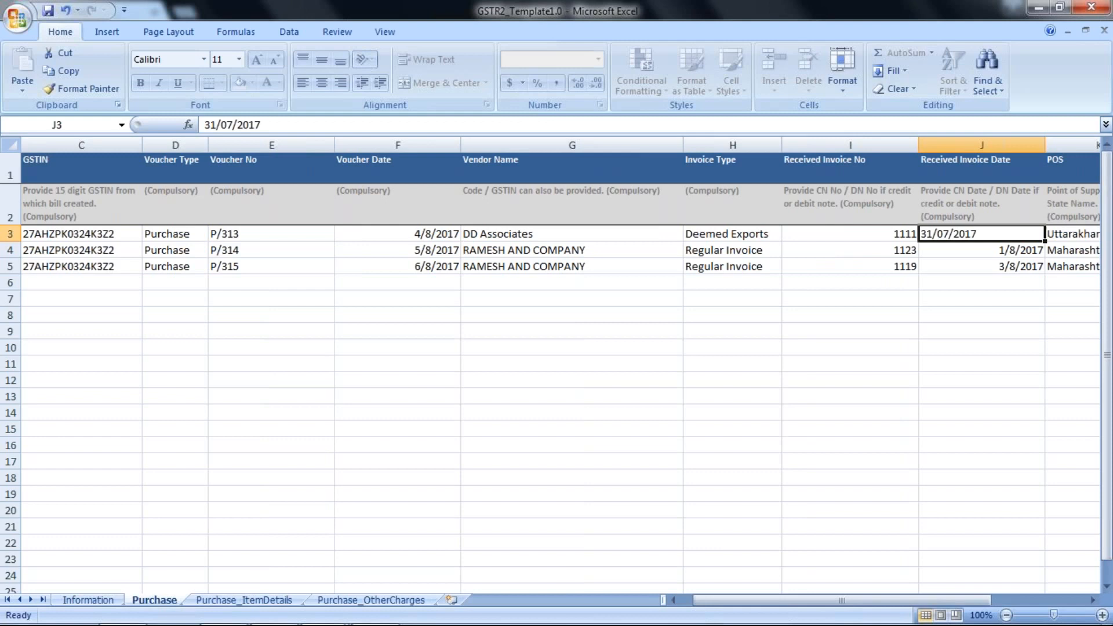
key("Right")
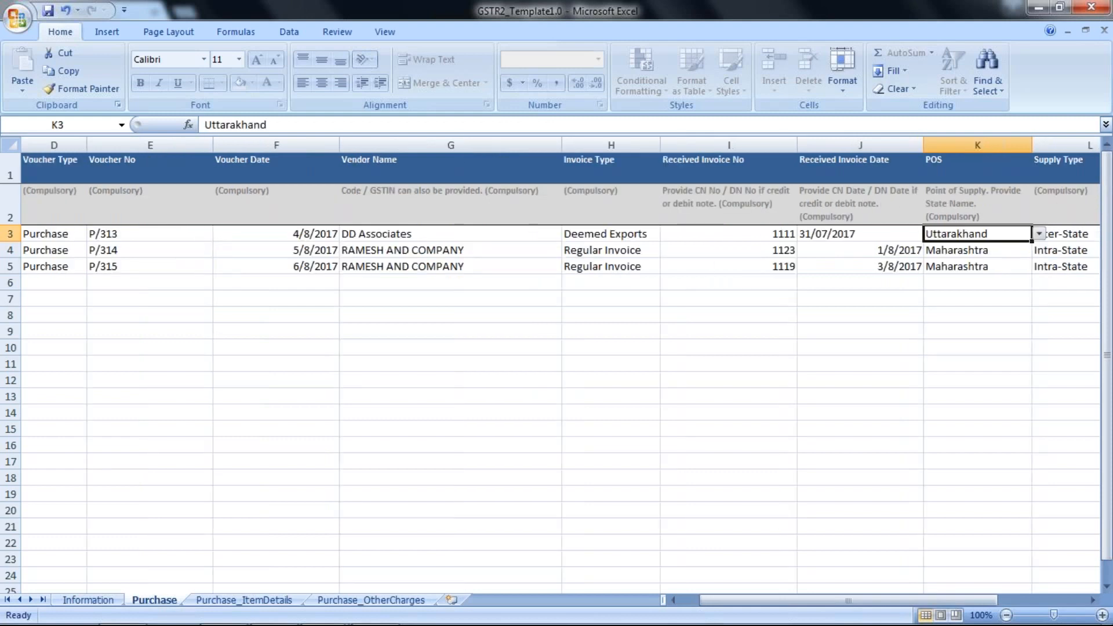
key("Right")
key("Right")
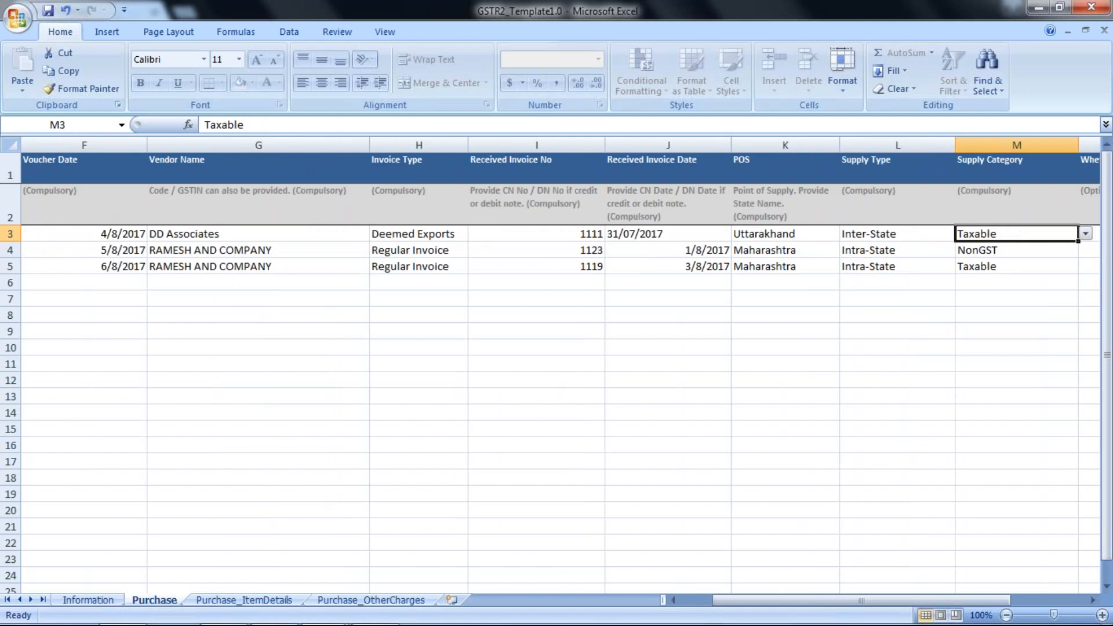
key("Right")
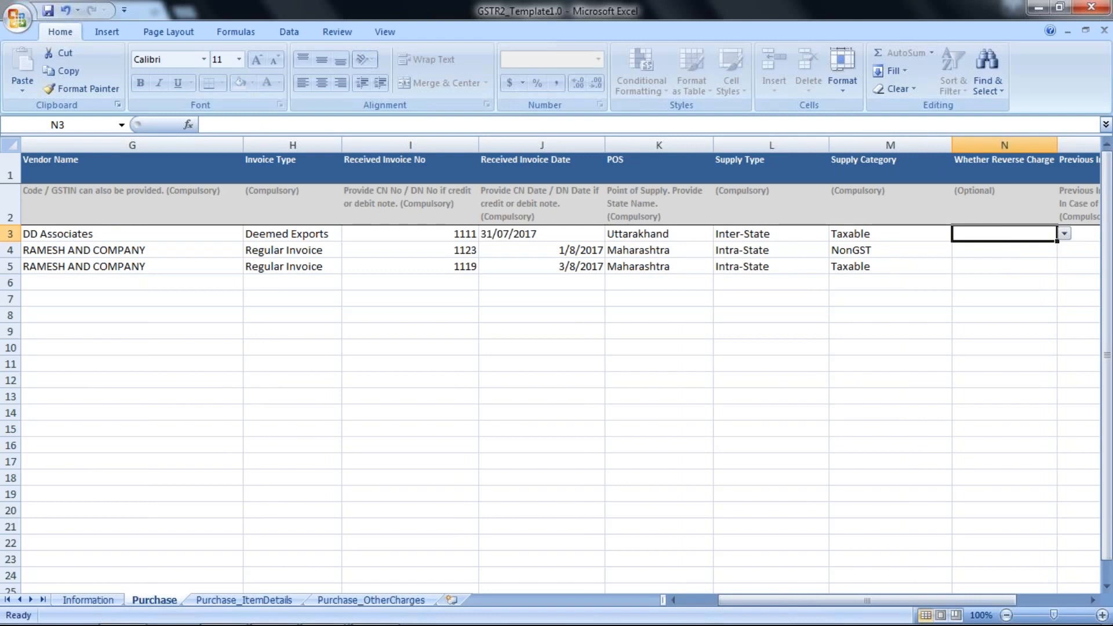
key("Right")
key("Right")
key("Right")
key("Right")
key("Right")
key("Right")
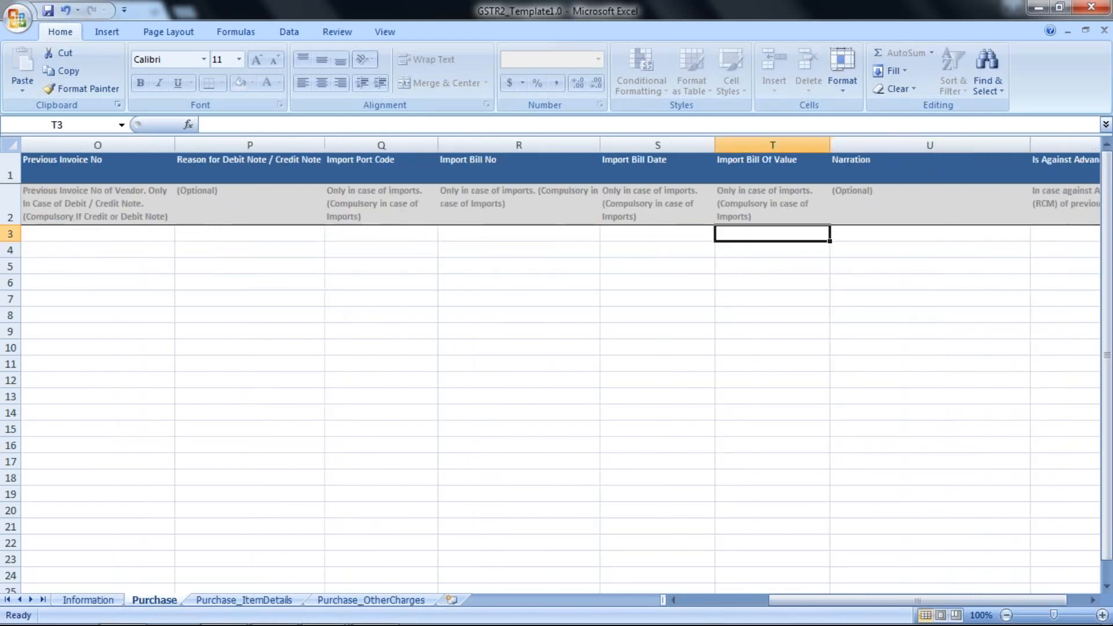
key("Left")
key("Left")
key("Left")
key("Right")
key("Right")
key("Right")
key("Right")
key("Right")
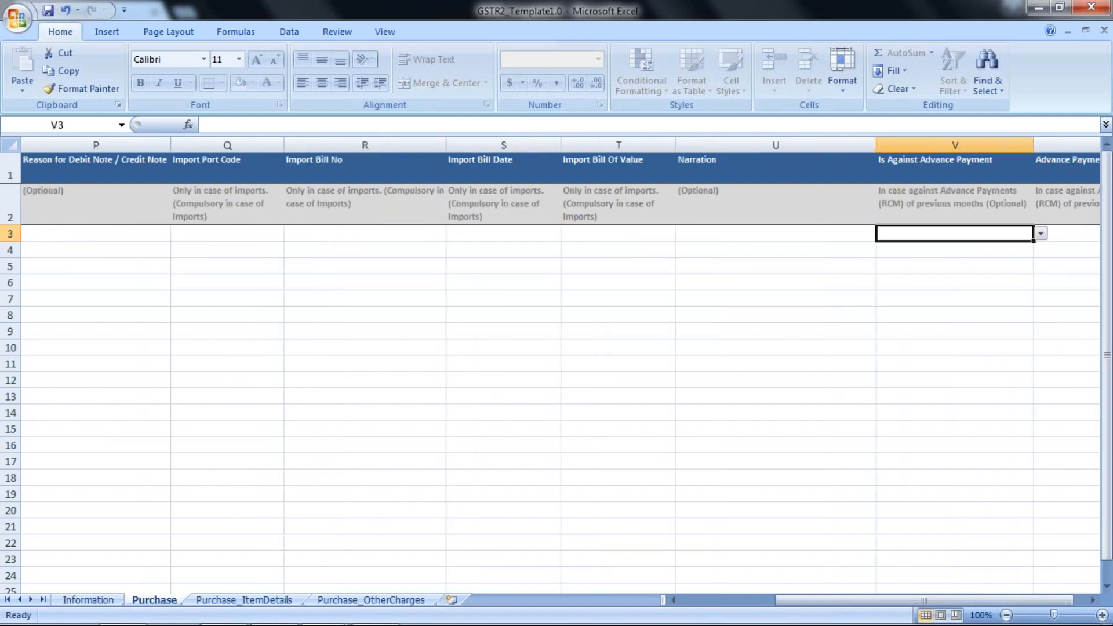
key("Right")
key("Right")
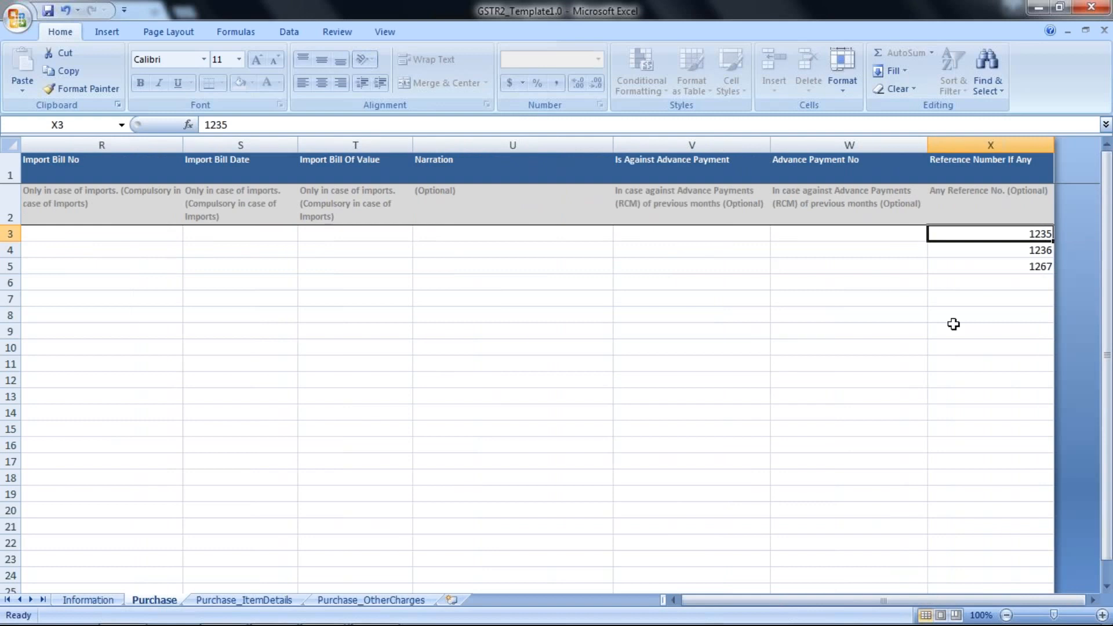
Open the Purchase_ItemDetails sheet and review the item columns from Itemname across to Cess
left_click(264, 602)
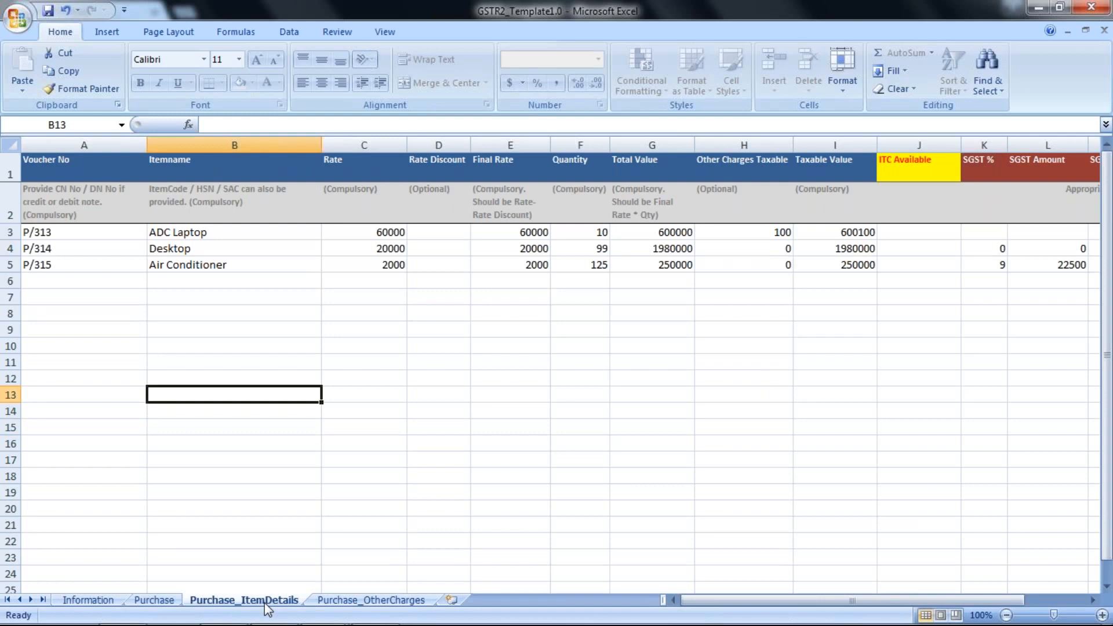
key("Up")
key("Up")
key("Up")
key("Up")
key("Up")
key("Up")
key("Up")
key("Up")
key("Up")
key("Up")
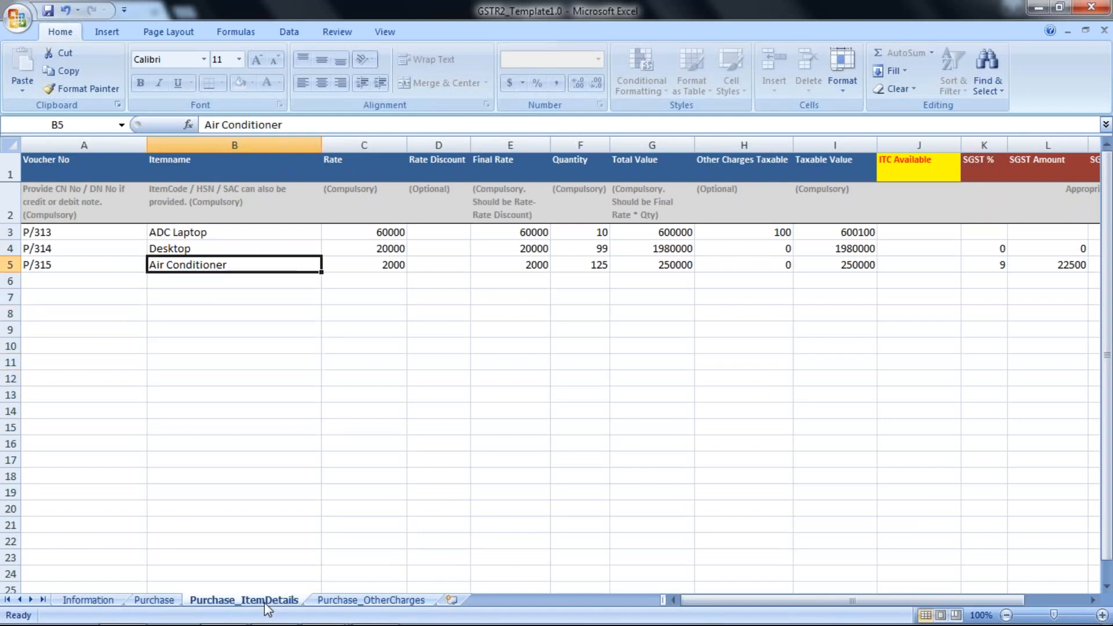
key("Left")
key("Right")
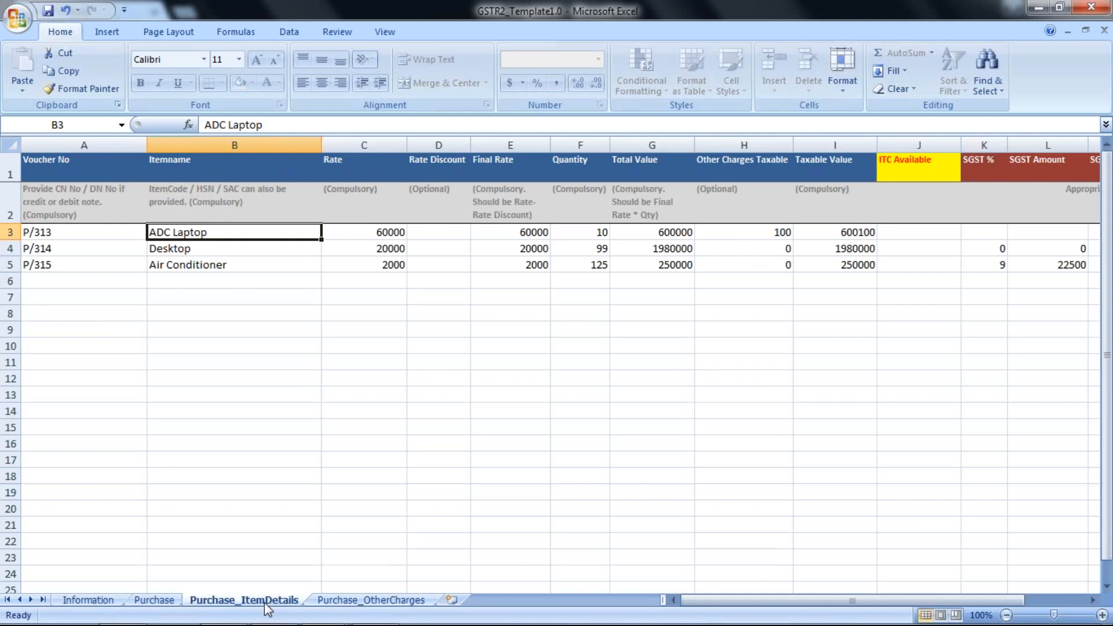
key("Right")
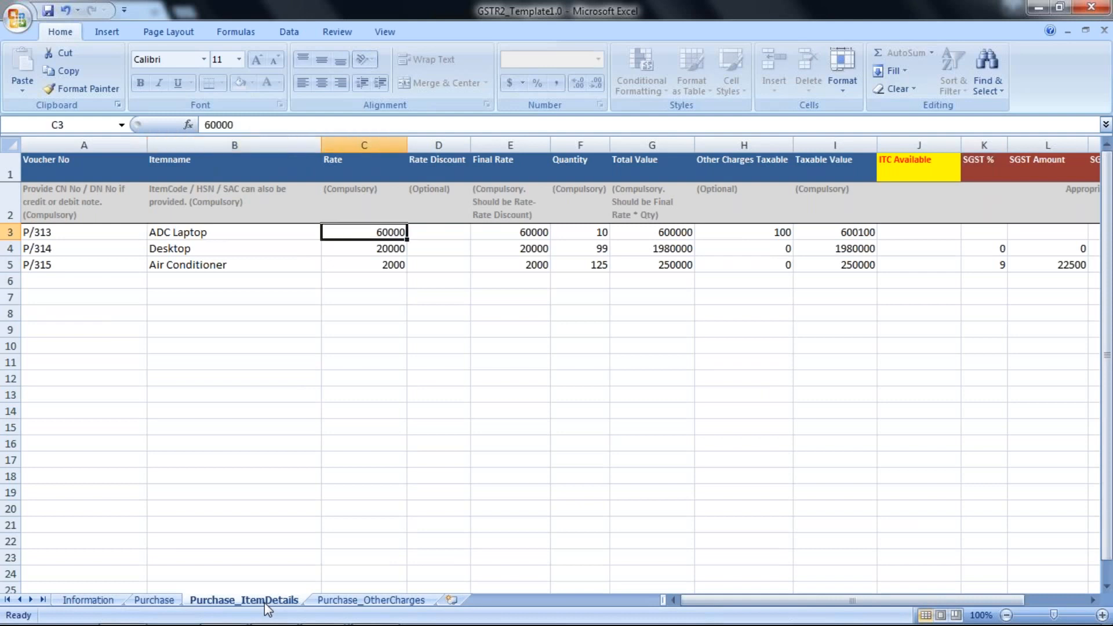
key("Right")
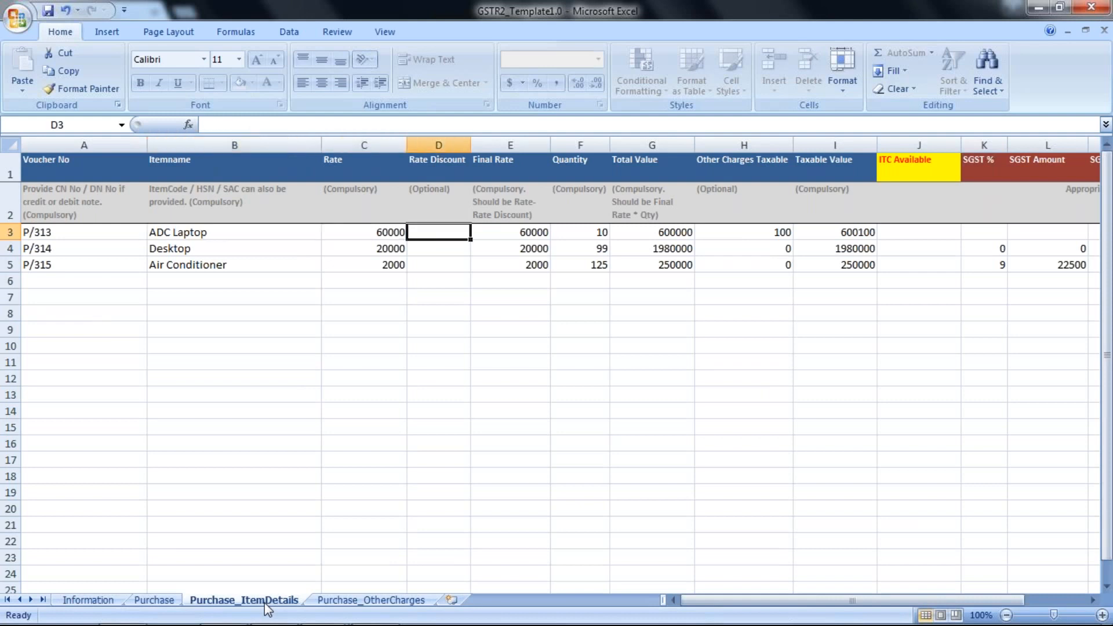
key("Right")
key("Right")
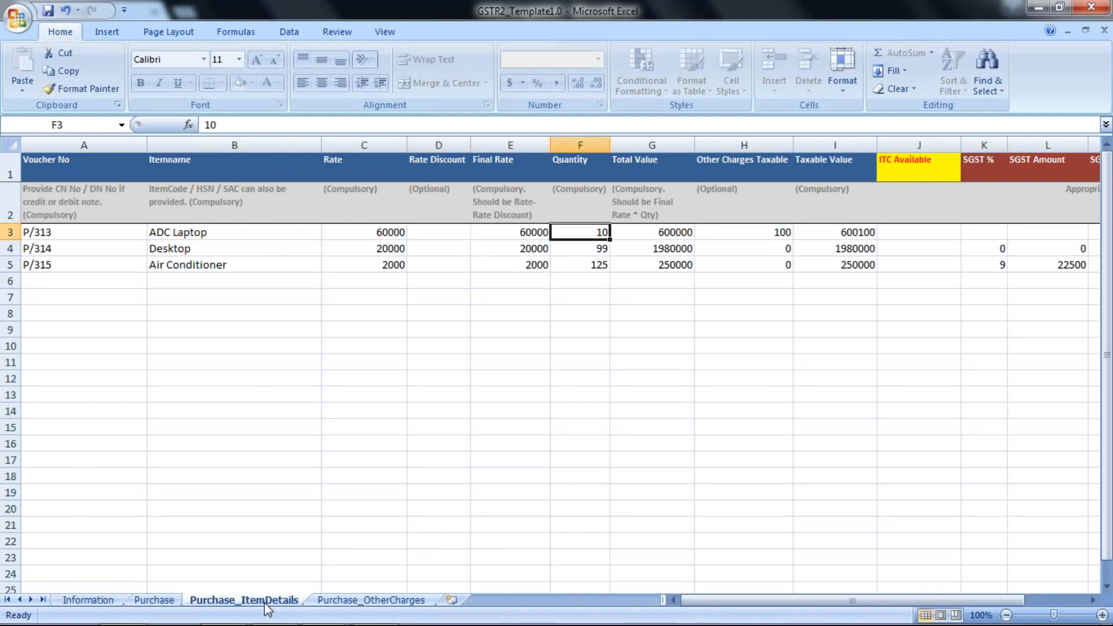
key("Right")
key("Right")
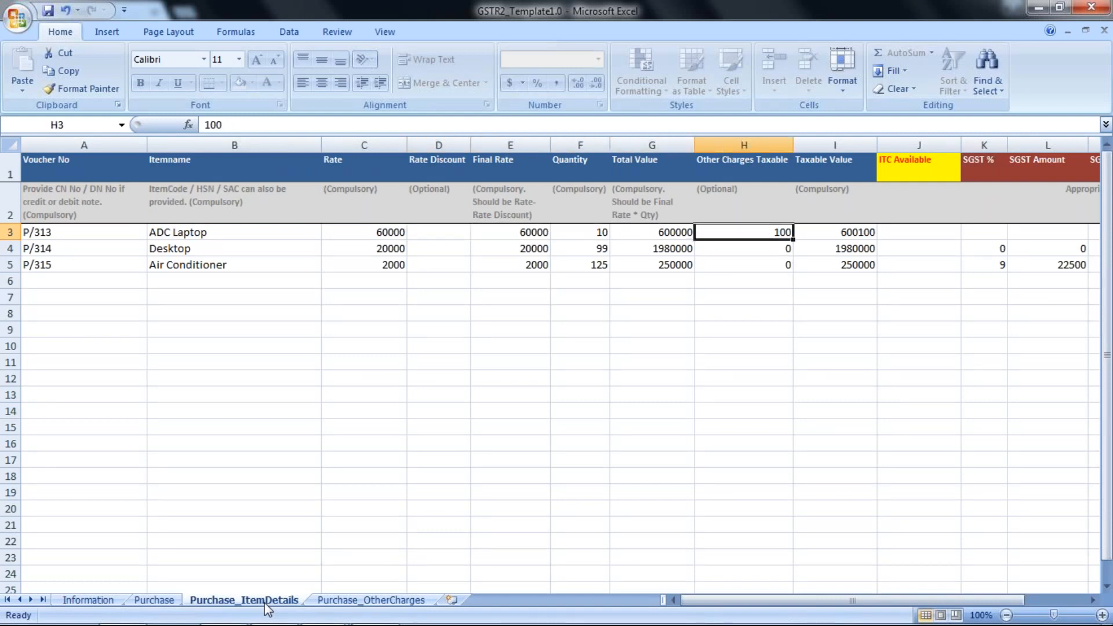
key("Right")
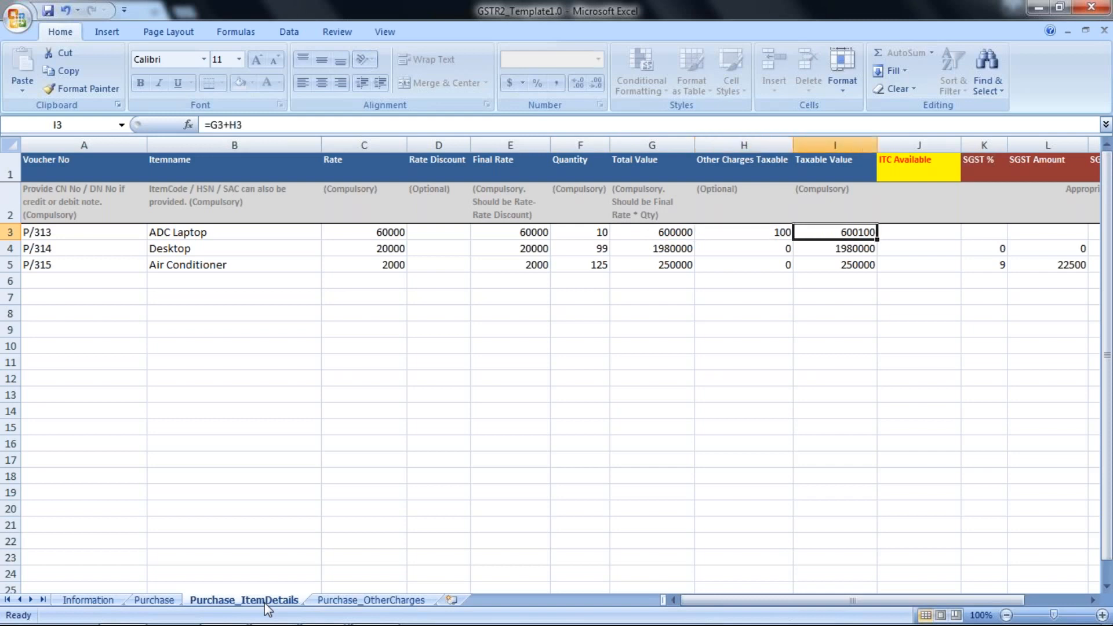
key("Right")
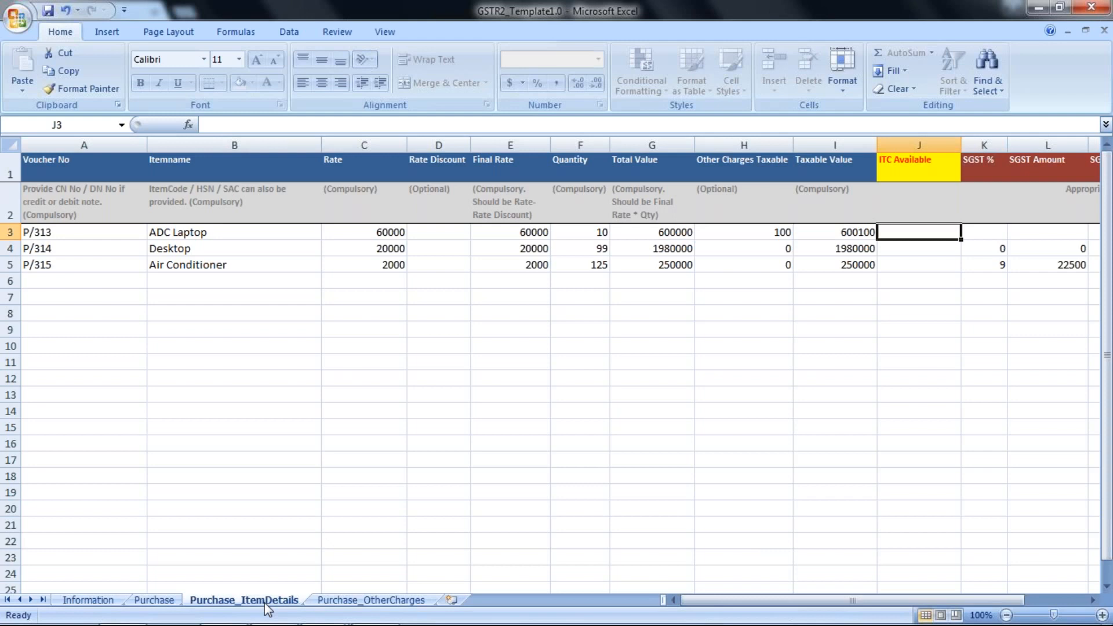
key("Right")
key("Right")
key("Right")
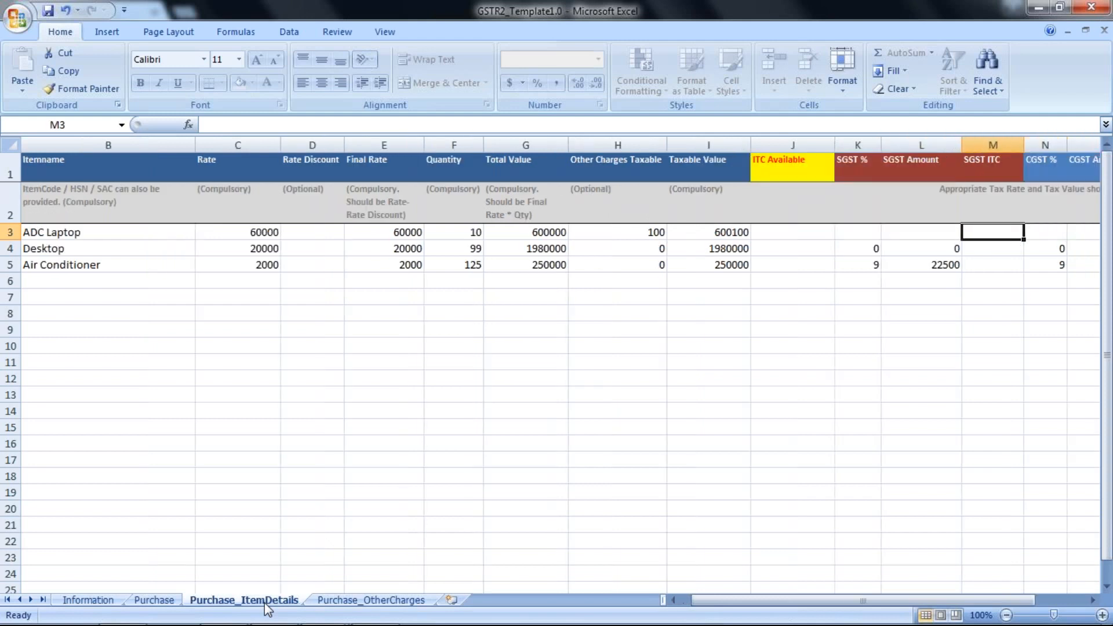
key("Right")
key("Right")
key("Right")
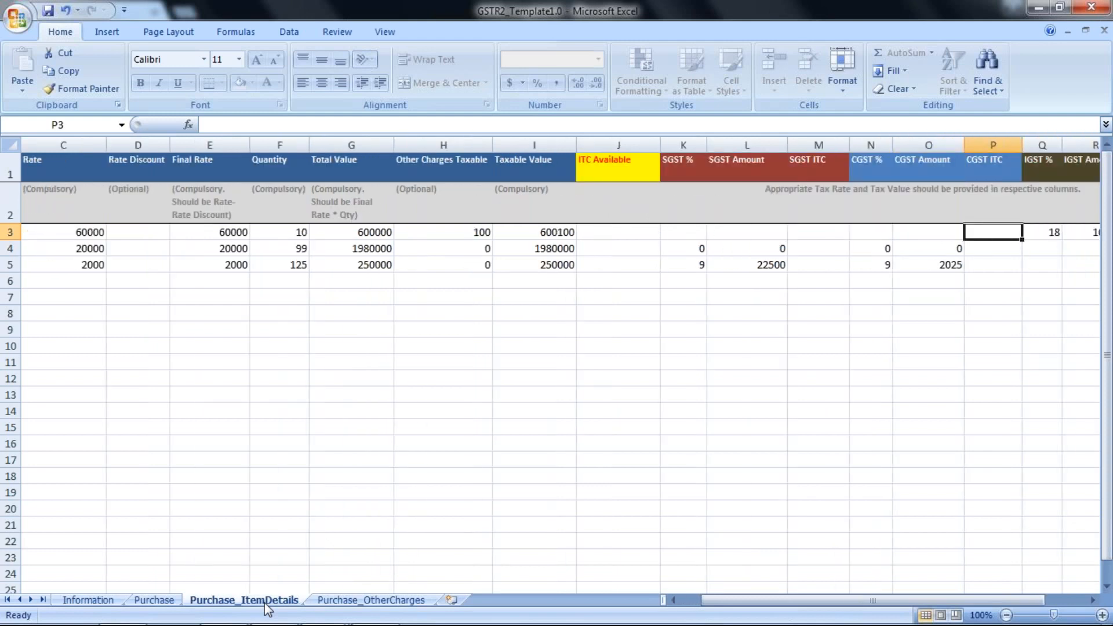
key("Right")
key("Right")
key("Right")
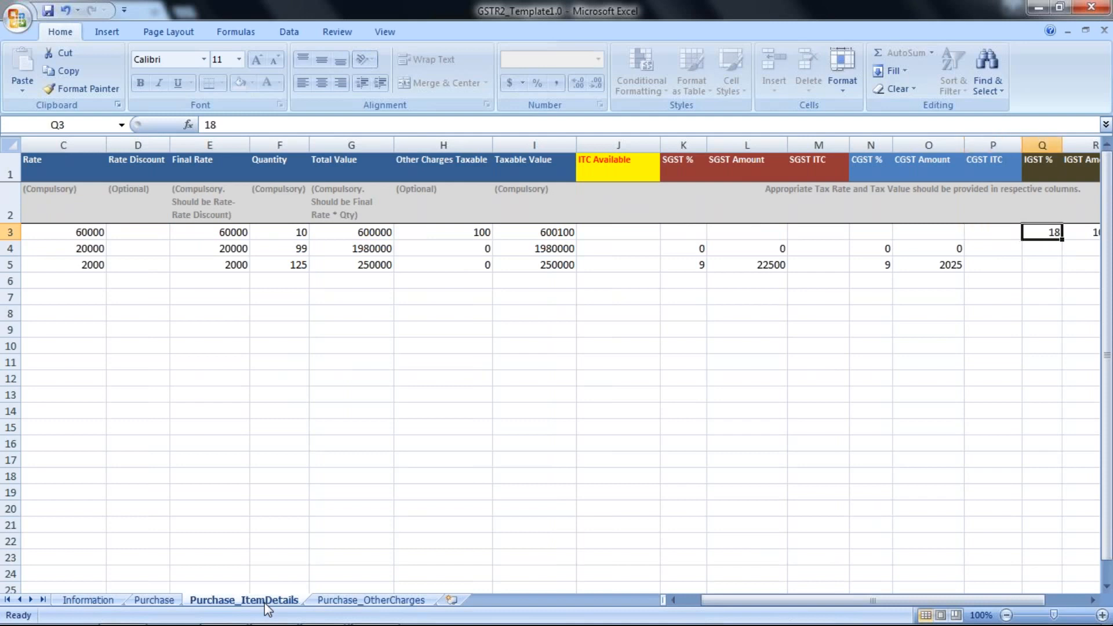
key("Down")
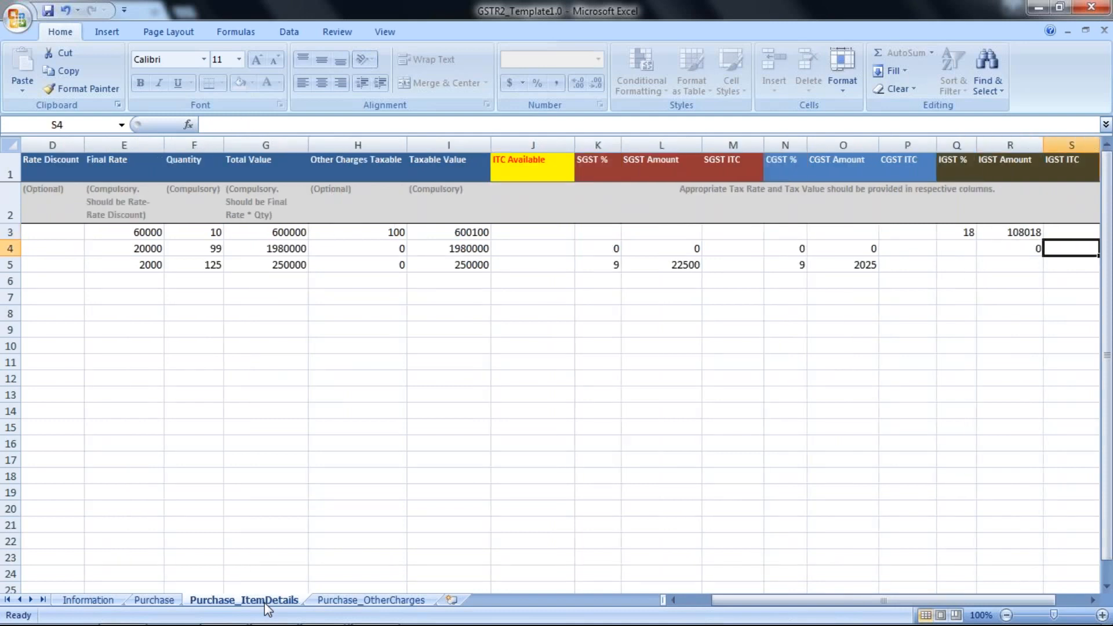
key("Right")
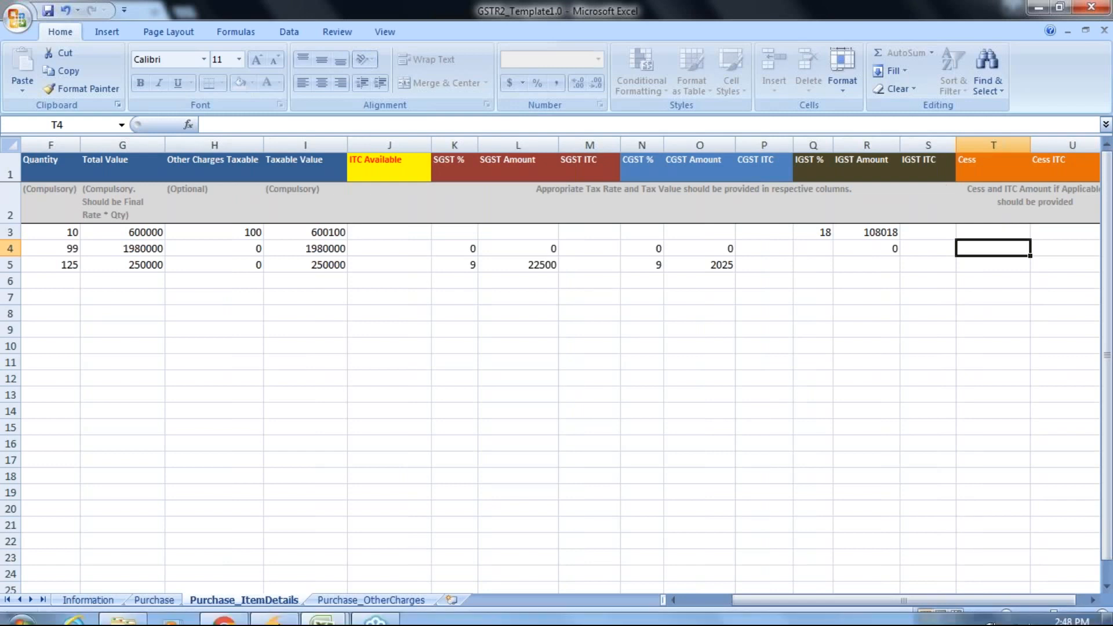
Open the Purchase_OtherCharges sheet and review its Voucher No, Ledger and Amount entries
left_click(346, 598)
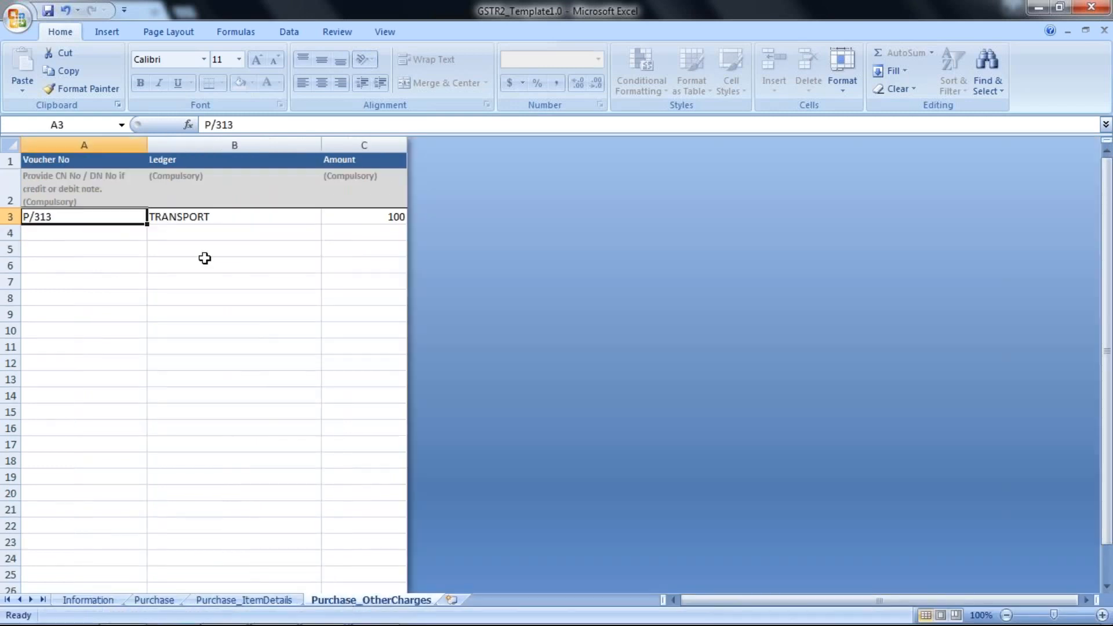
left_click(190, 219)
key("Right")
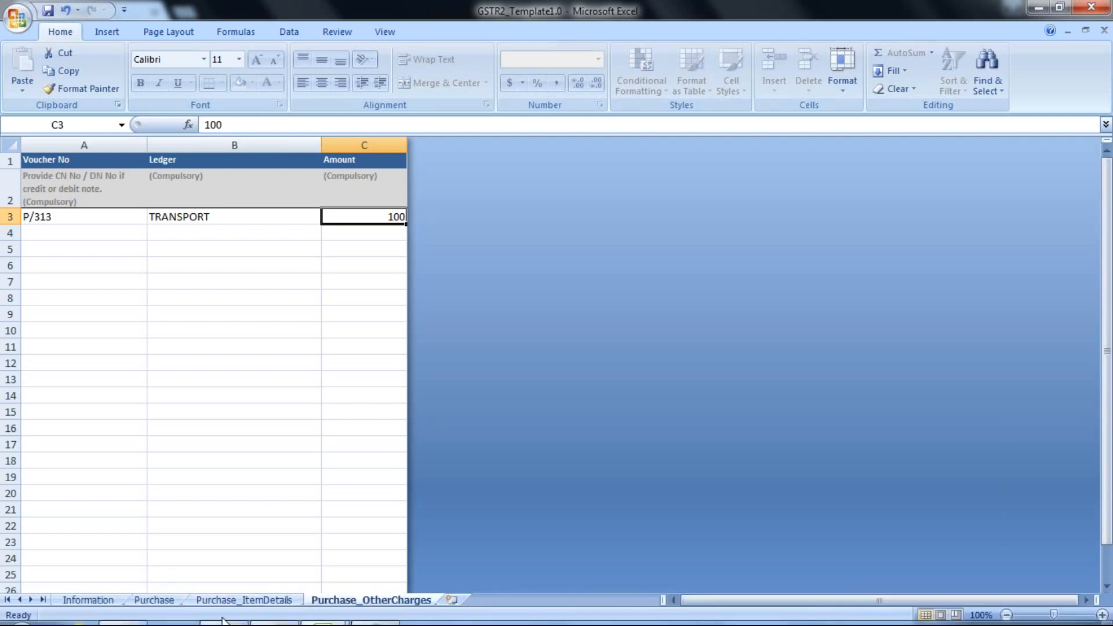
Switch to GSTTHREAD and open the Upload File dialog on the Inward Supply import page
mouse_move(224, 613)
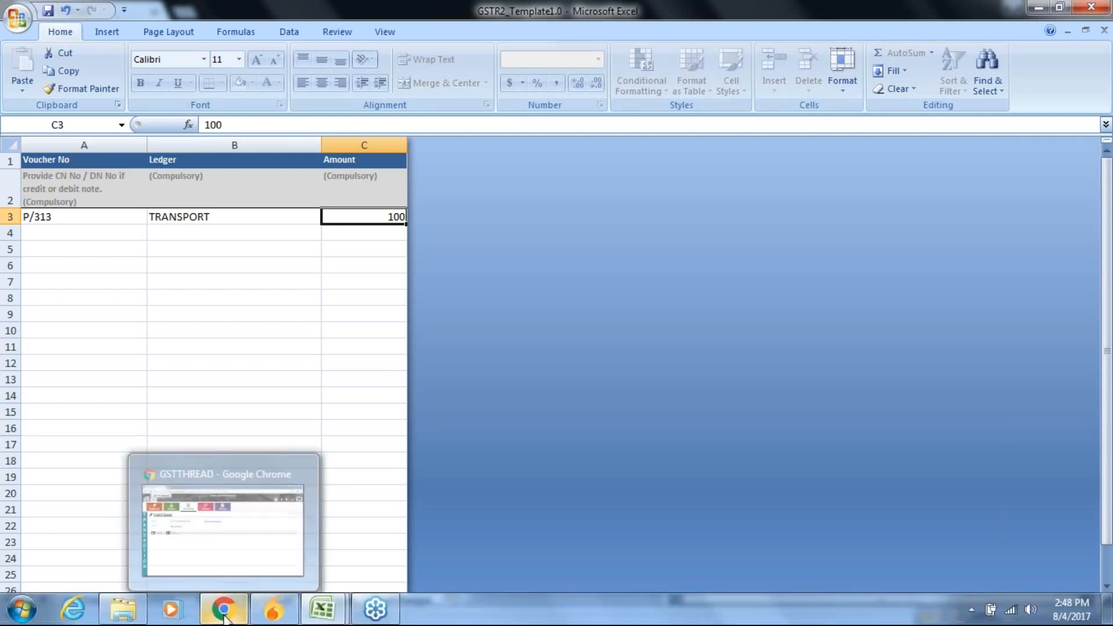
left_click(209, 502)
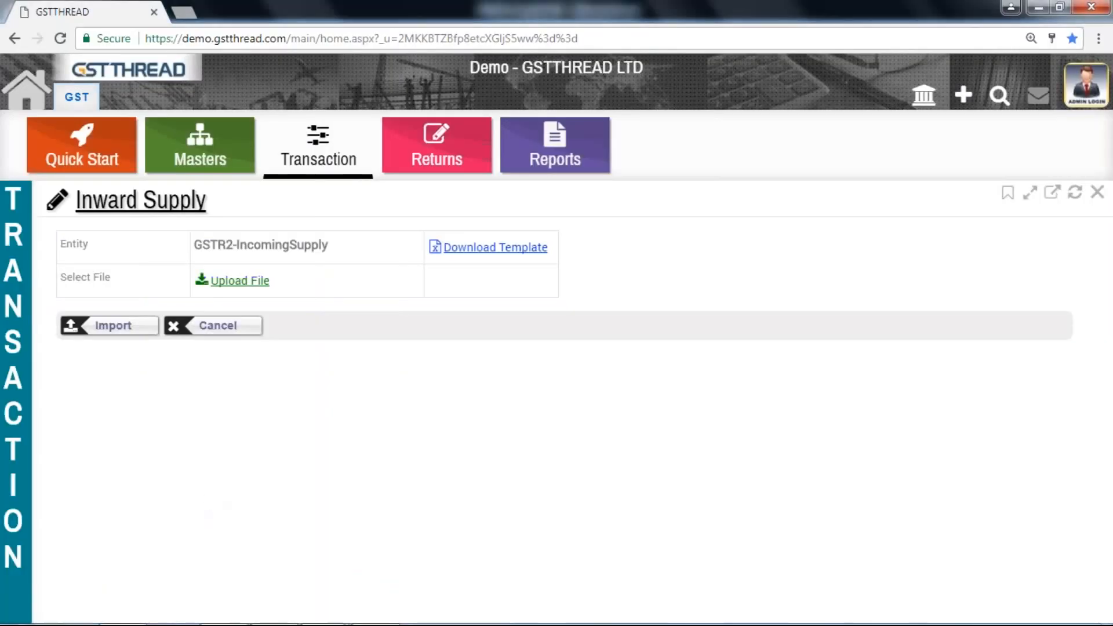
left_click(237, 281)
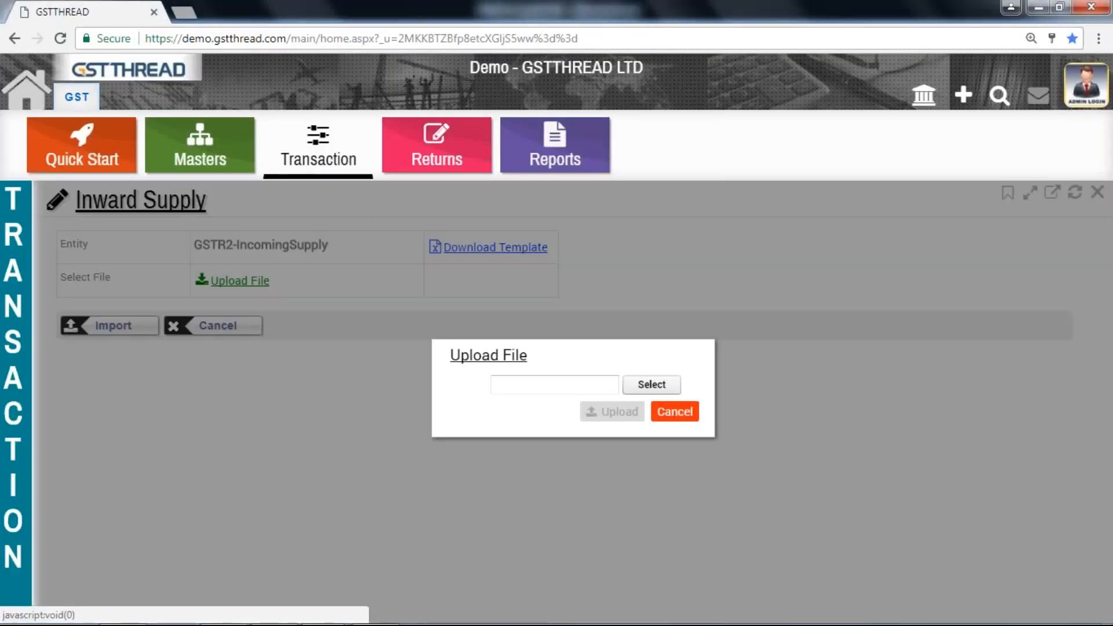
Upload the GSTR2_Template1.0 file and import it as Inward Supply
left_click(628, 380)
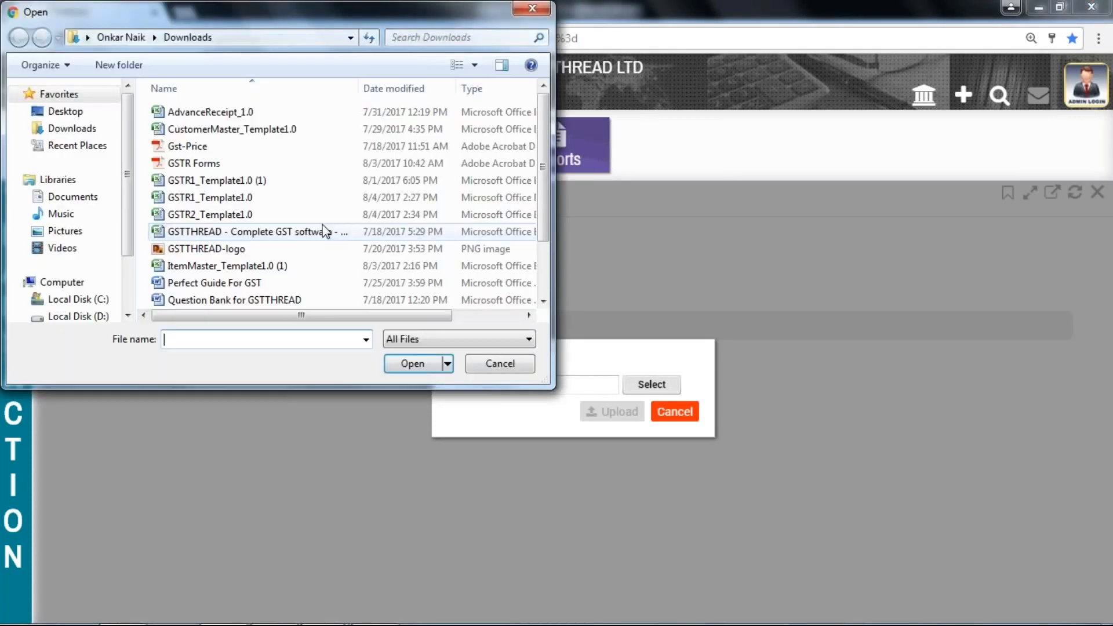
left_click(320, 216)
left_click(408, 363)
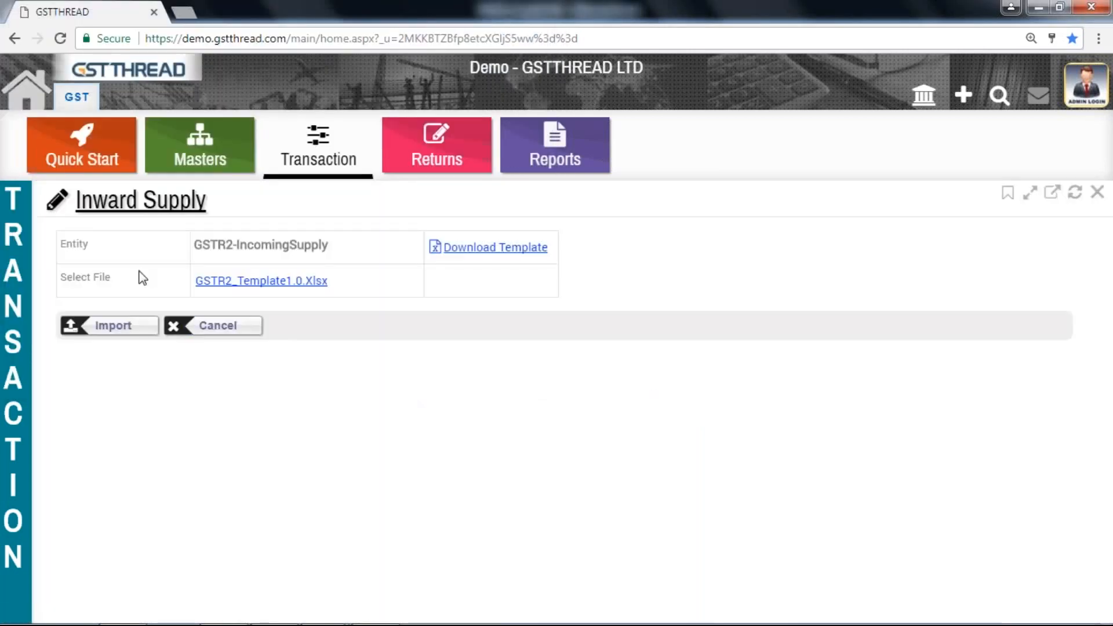
left_click(113, 325)
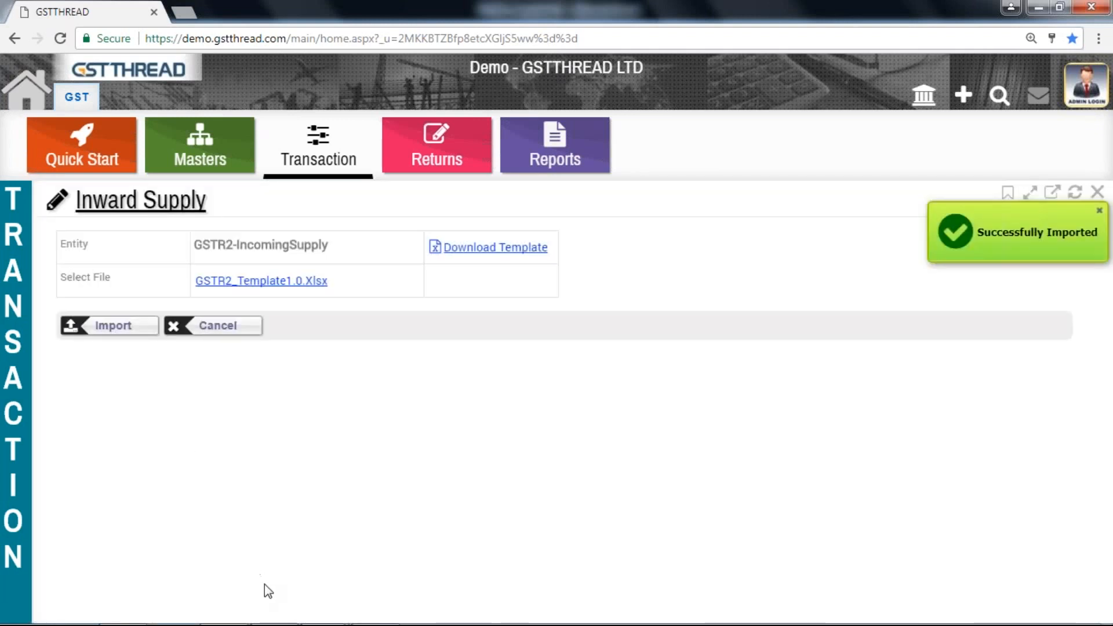
Switch to the GSTR2 template in Excel and review the Purchase sheet's rows and voucher numbers
mouse_move(267, 624)
mouse_move(322, 608)
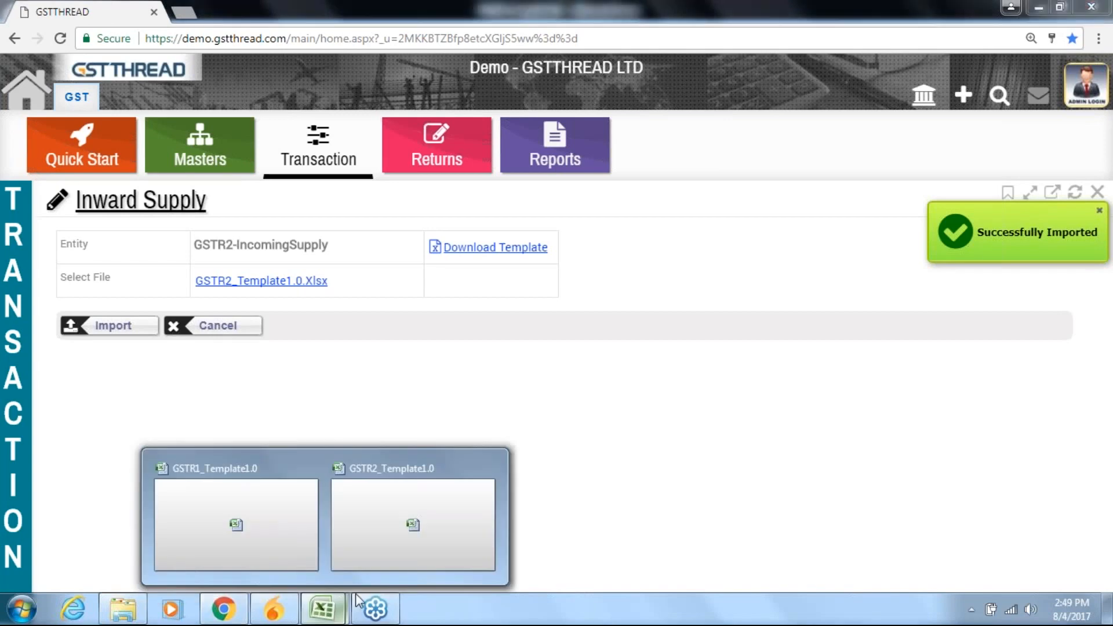
left_click(391, 516)
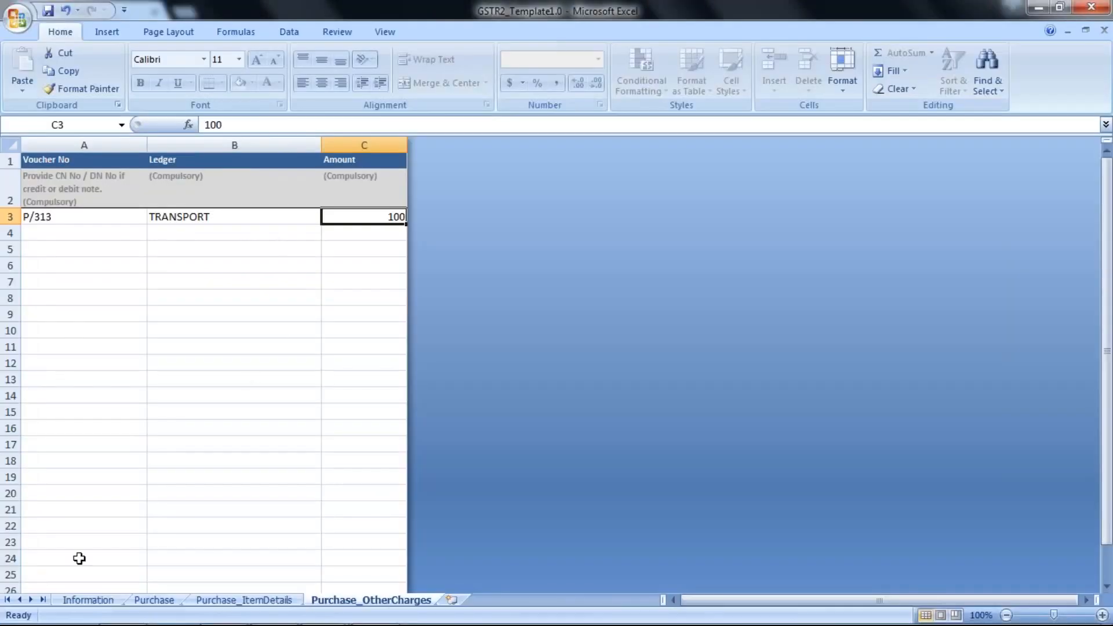
left_click(139, 601)
key("Left")
key("Left")
key("Left")
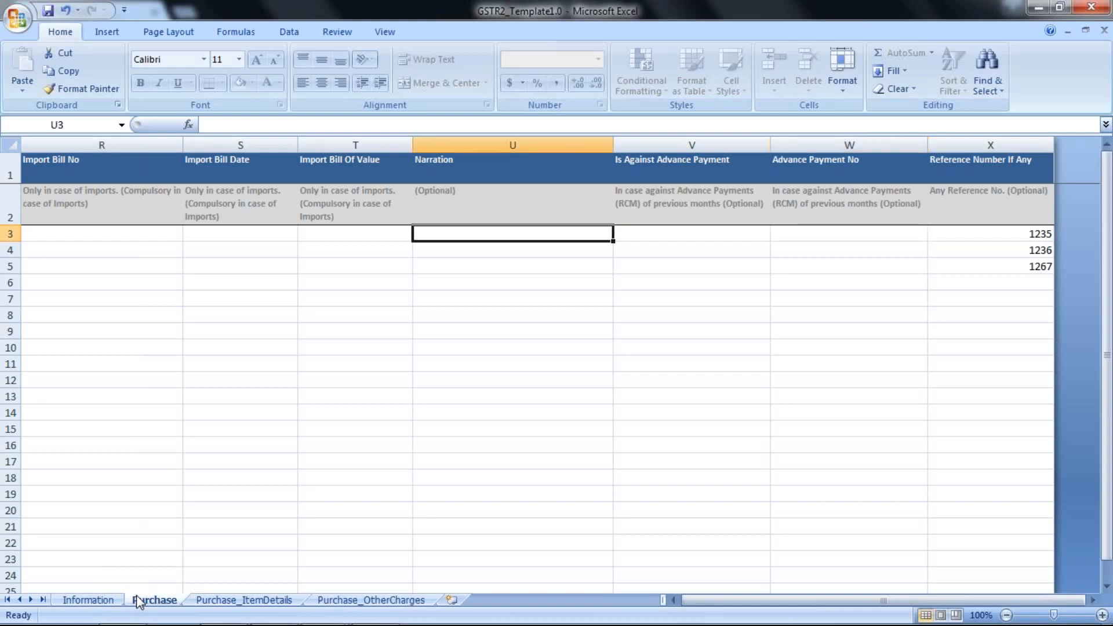
key("Left")
key("Left")
key("Left")
key("Left")
key("Left")
key("Left")
key("Left")
key("Left")
key("Left")
key("Left")
key("Left")
key("Left")
key("Left")
key("Left")
key("Left")
key("Left")
key("Left")
key("Left")
key("Left")
key("Left")
key("Right")
key("Right")
key("Right")
key("Right")
key("Down")
key("Down")
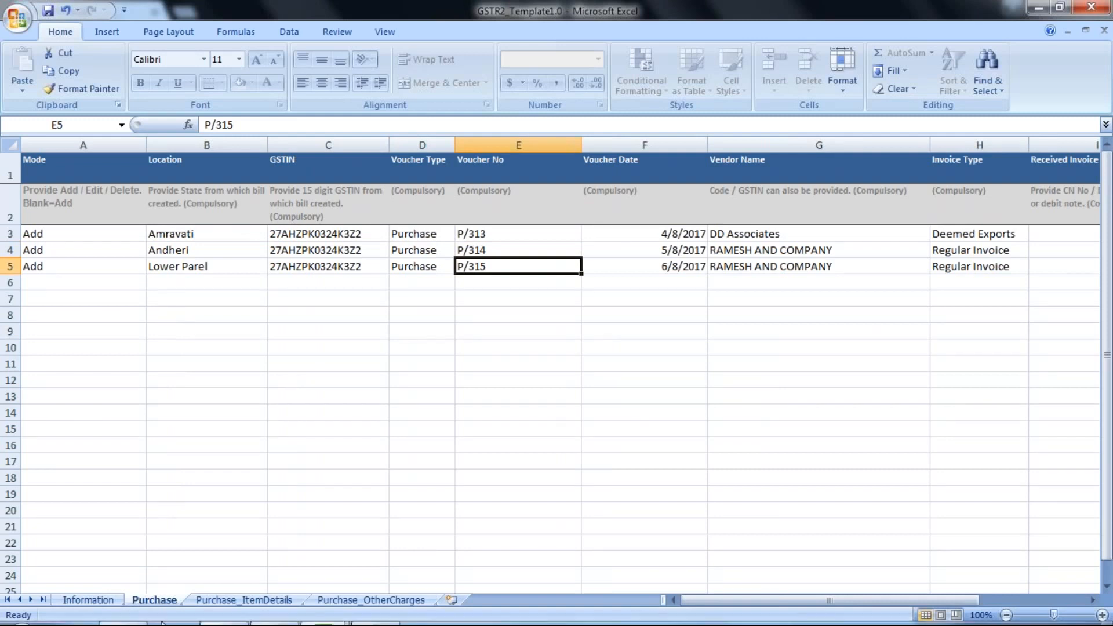
Return to GSTTHREAD and open the Inward Supply Purchase list to check the imported vouchers
mouse_move(65, 622)
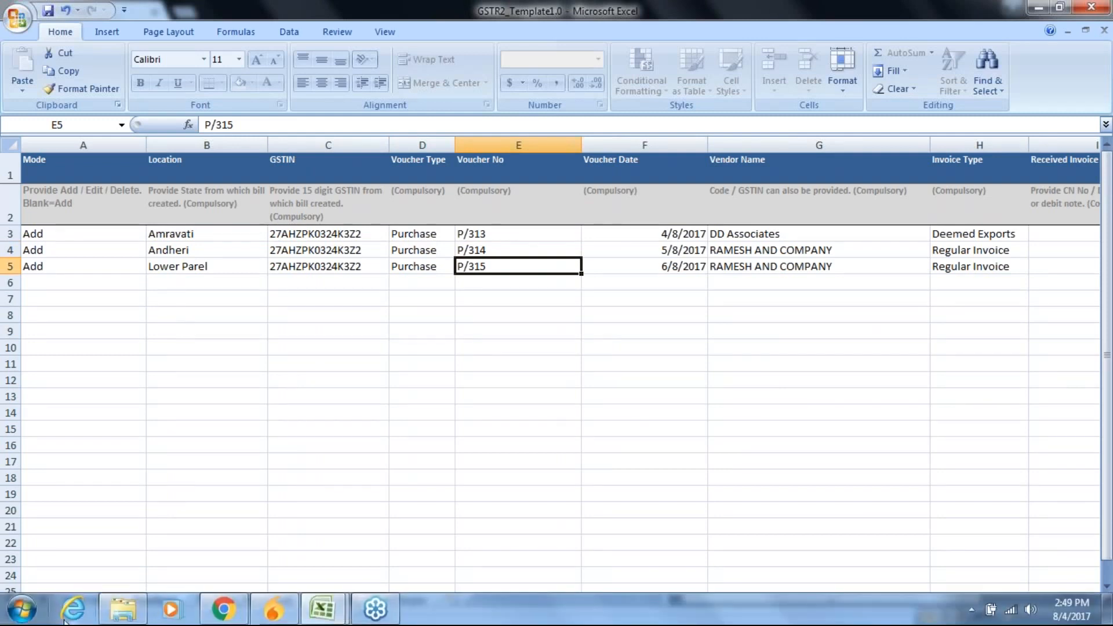
left_click(202, 614)
mouse_move(8, 261)
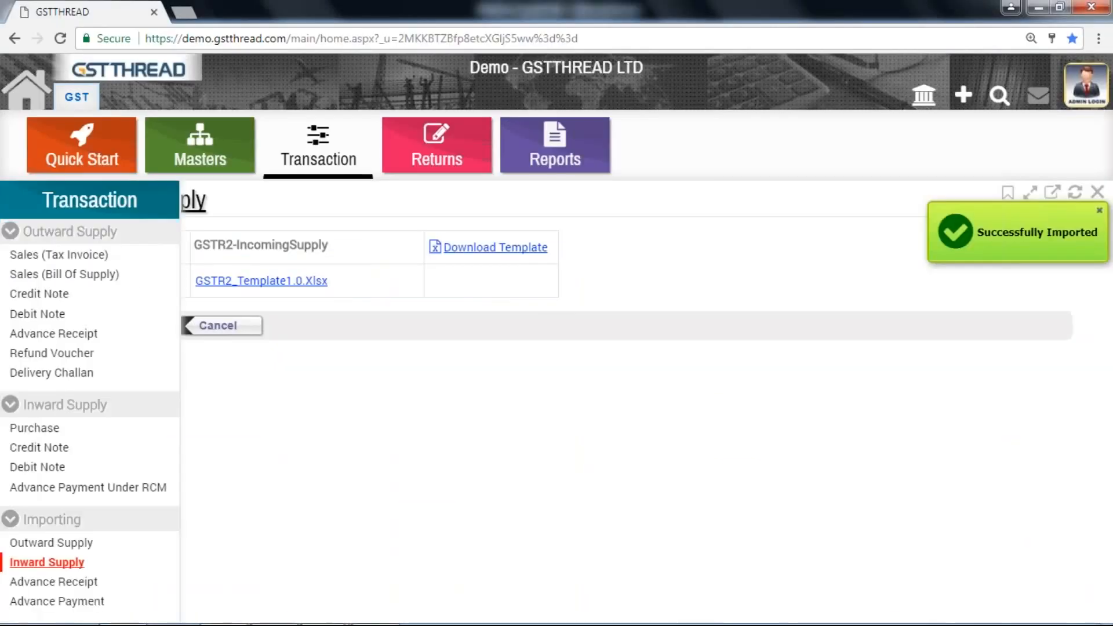
left_click(46, 430)
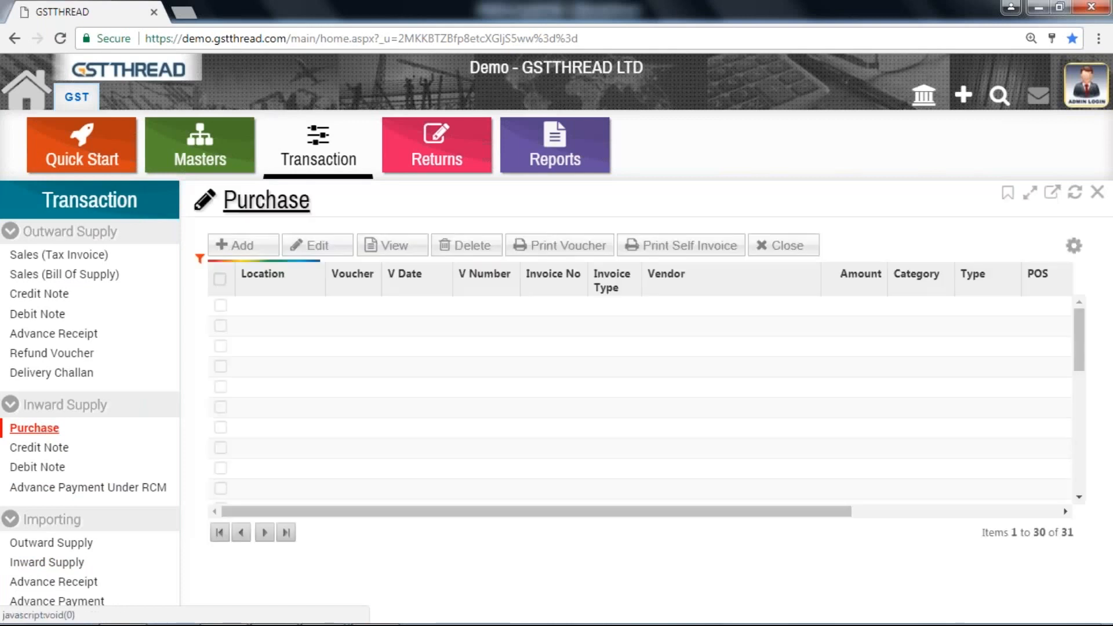